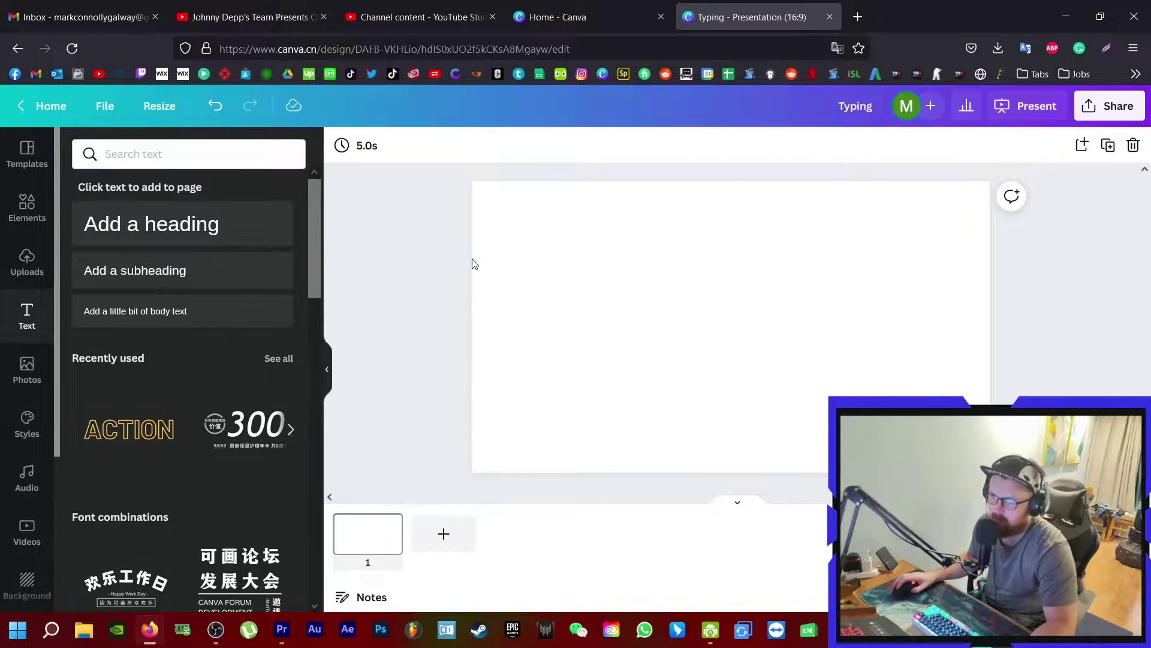
Step: Select the blank page of the Typing design
{"action": "left_click", "coordinate": [597, 251]}
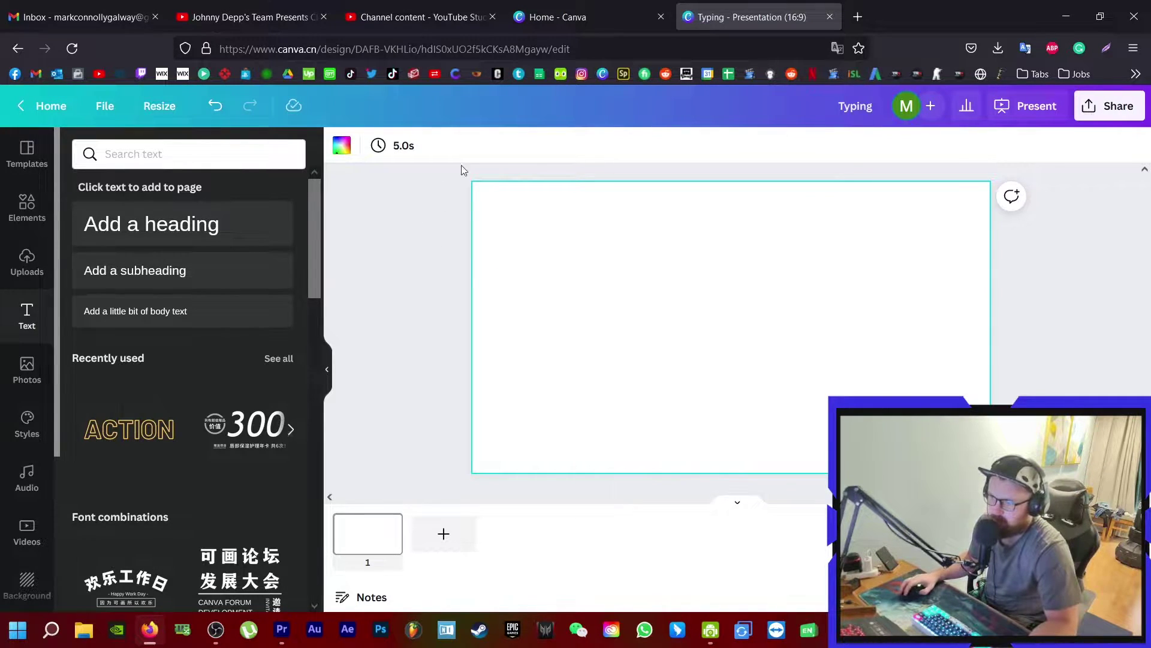
Step: From the Canva home page, create a new custom-size design of 1920 × 1080 px
{"action": "left_click", "coordinate": [575, 16]}
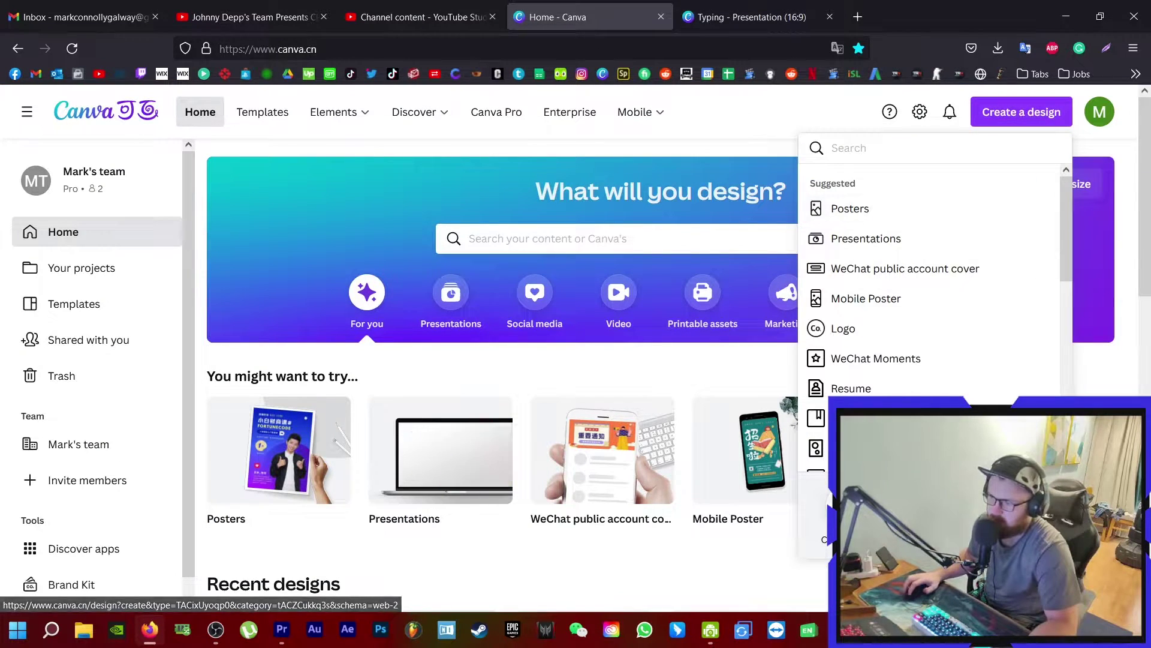
{"action": "left_click", "coordinate": [833, 539]}
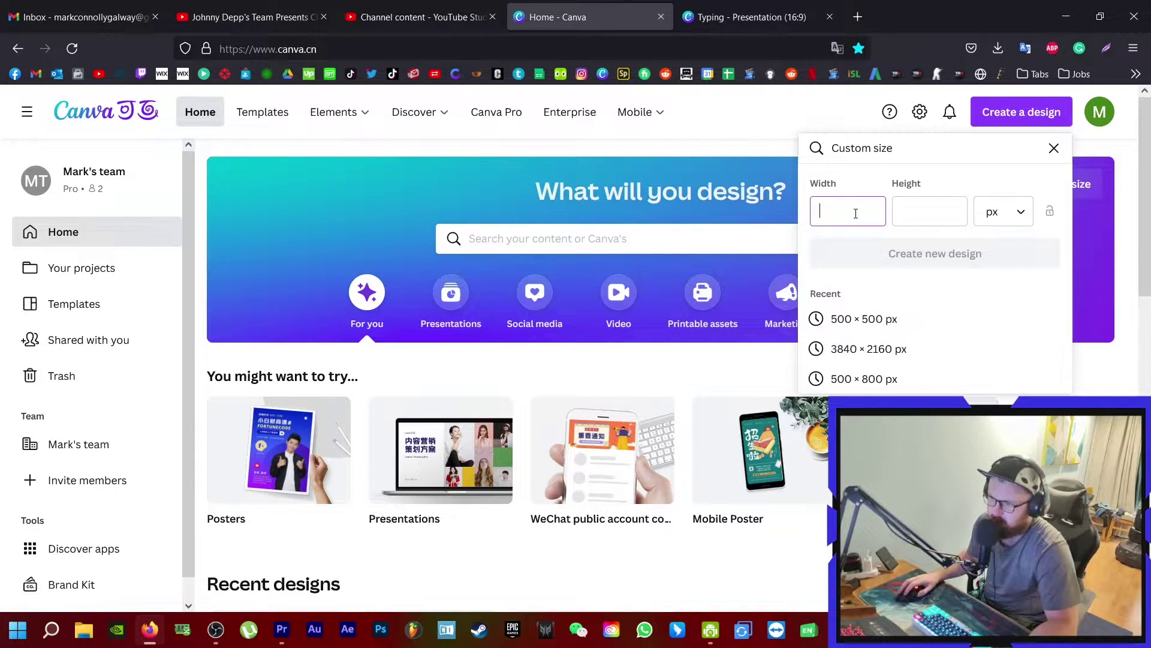
{"action": "type", "text": "1920"}
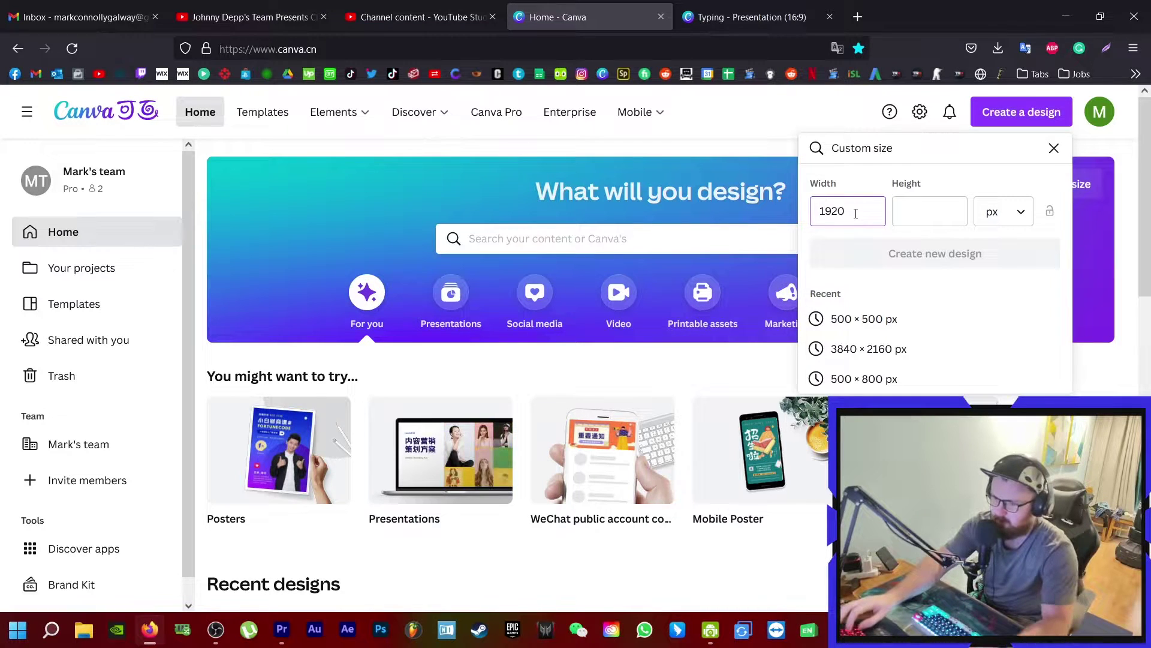
{"action": "key", "text": "Tab"}
{"action": "type", "text": "18"}
{"action": "key", "text": "BackSpace"}
{"action": "type", "text": "080"}
{"action": "left_click", "coordinate": [879, 250]}
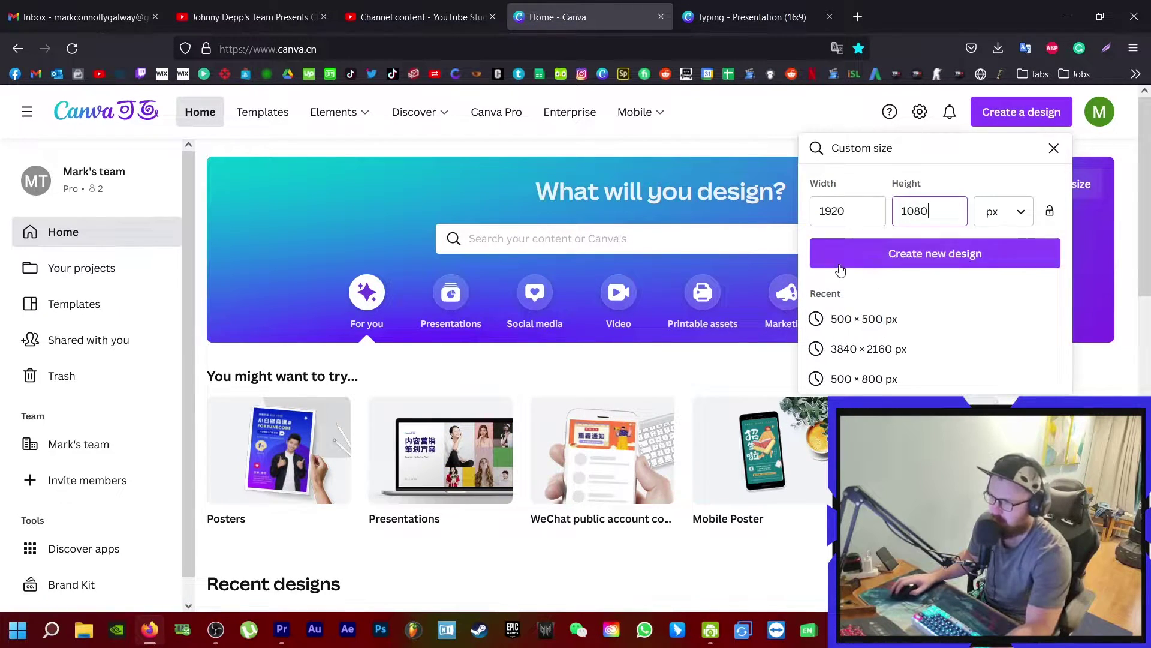
Step: Set the Typing page background to the custom green hex #00B140
{"action": "left_click", "coordinate": [693, 8]}
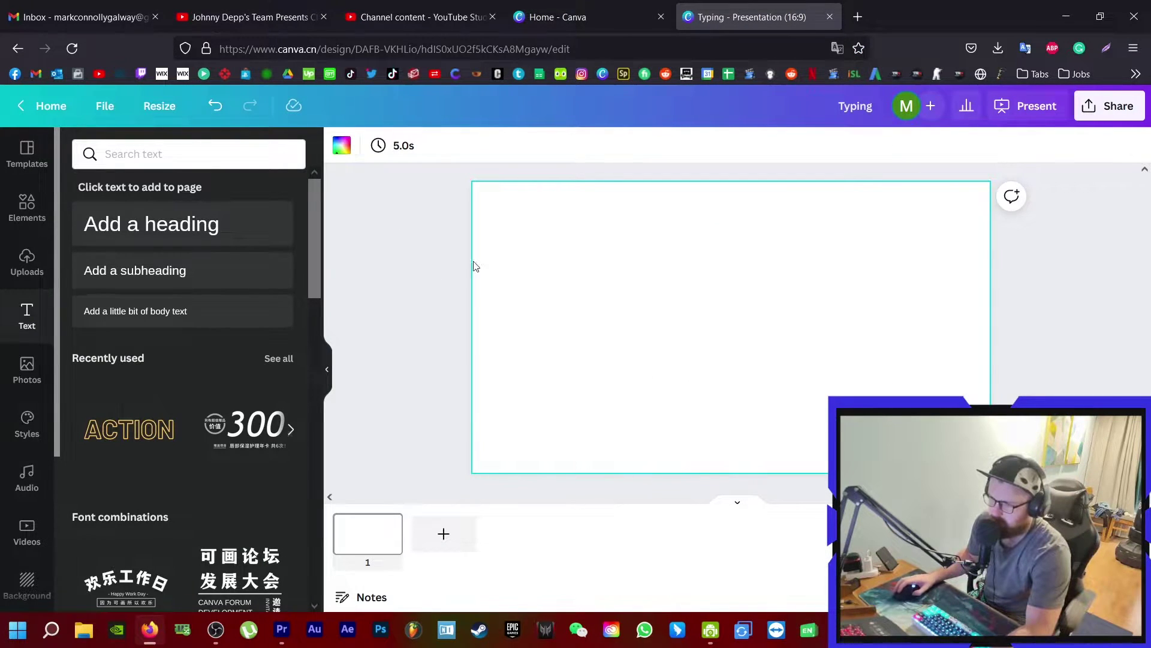
{"action": "left_click", "coordinate": [343, 146]}
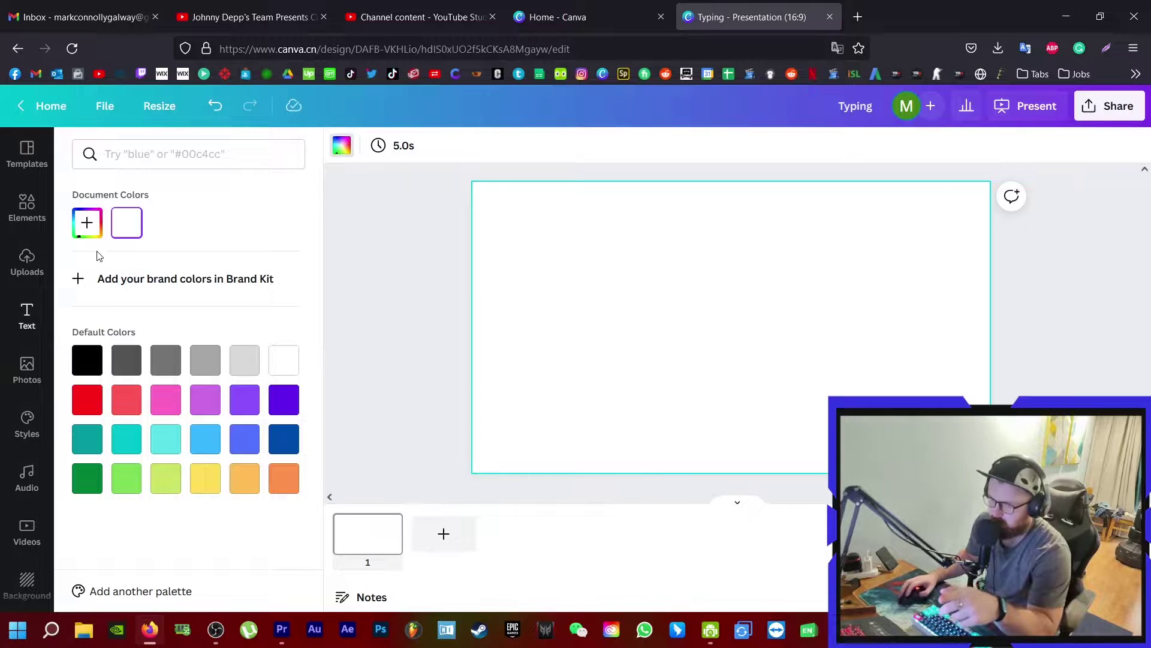
{"action": "left_click", "coordinate": [92, 230]}
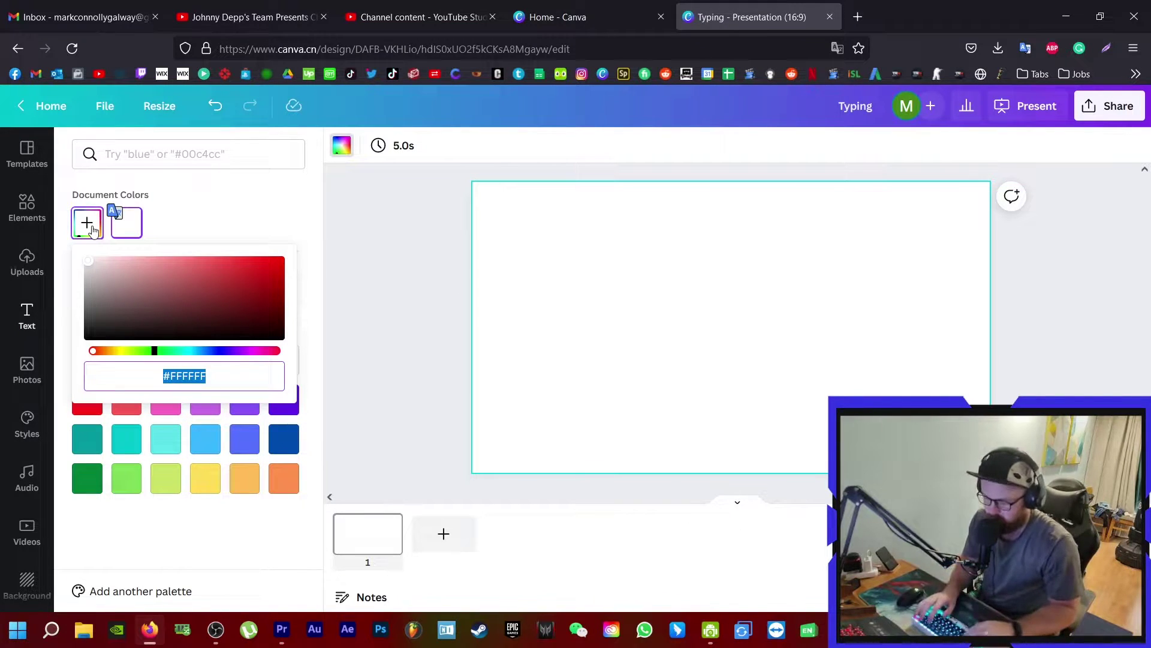
{"action": "type", "text": "#00140"}
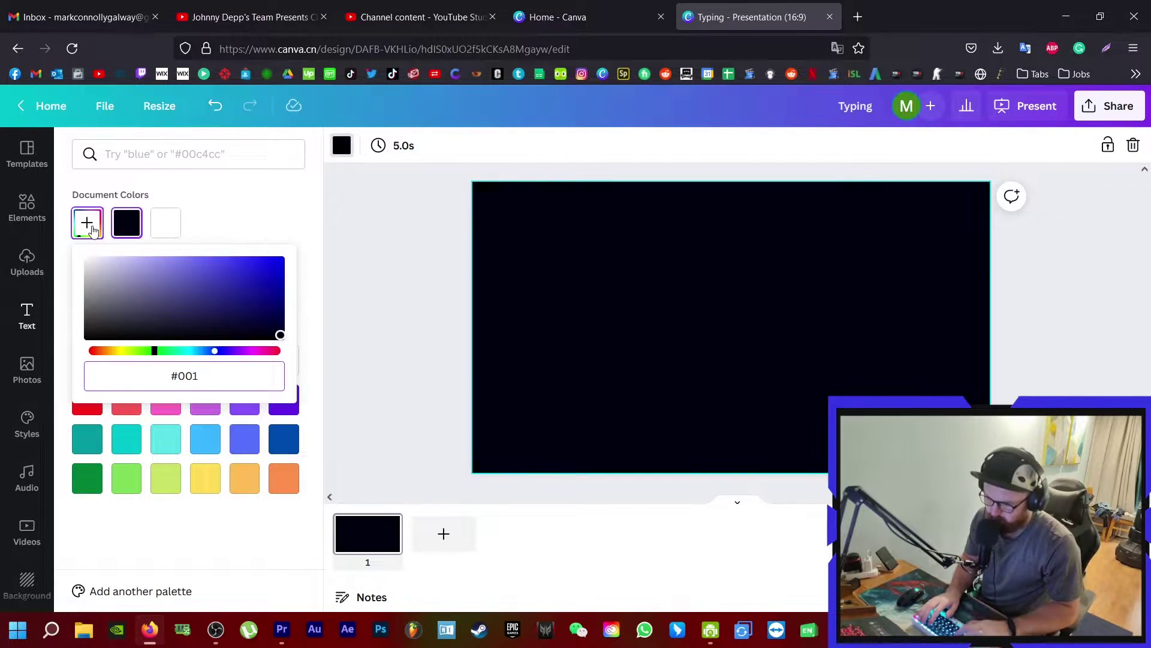
{"action": "left_click", "coordinate": [185, 377]}
{"action": "type", "text": "B"}
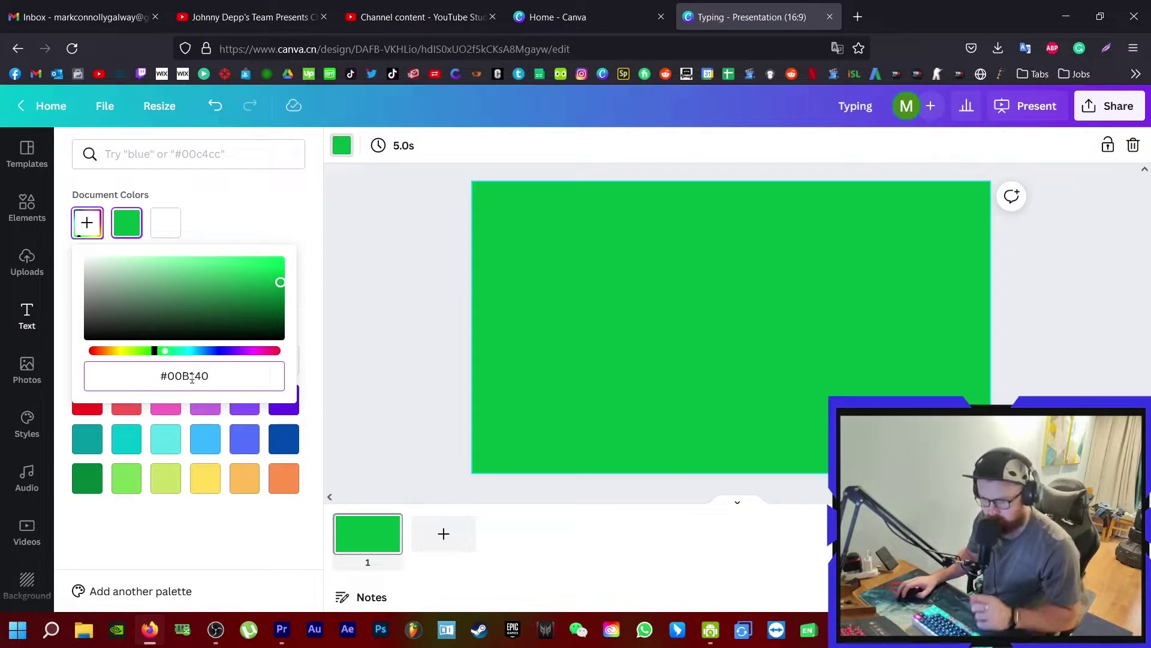
{"action": "key", "text": "Return"}
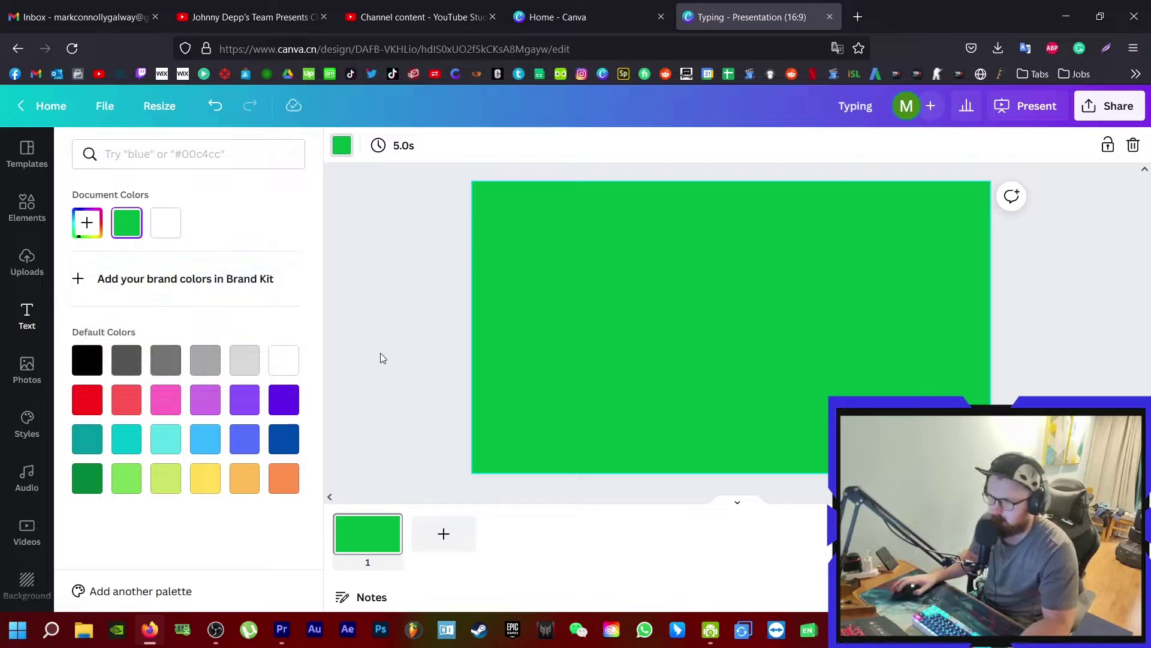
{"action": "left_click", "coordinate": [382, 358]}
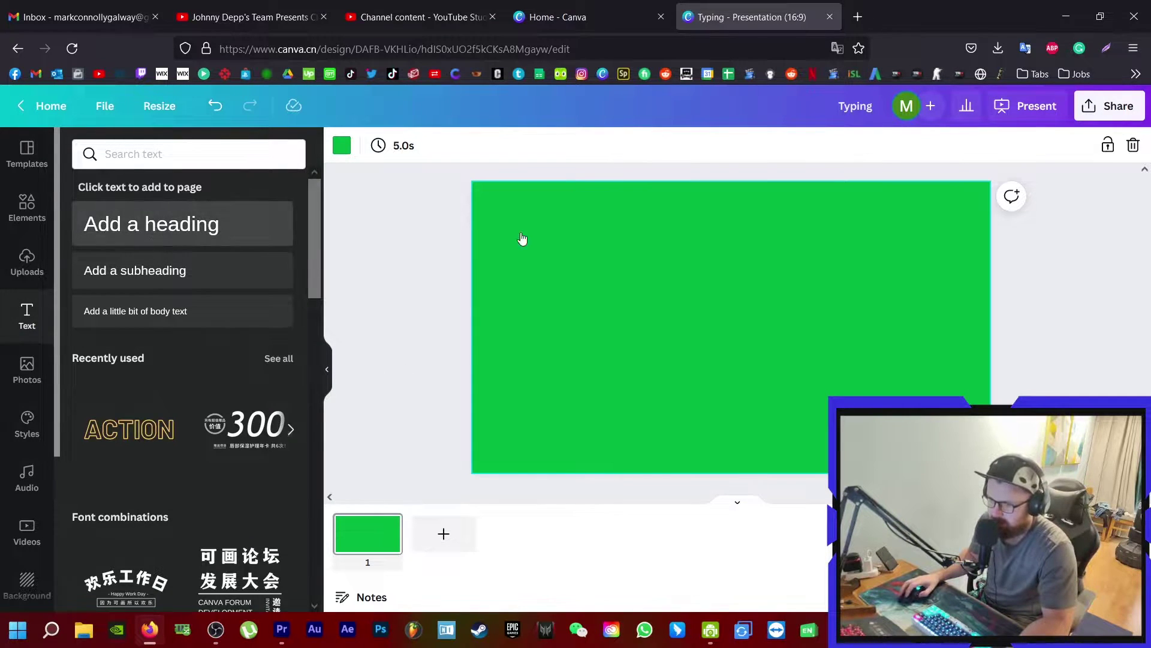
Step: Set the heading font to Angelina, type 'Isn't this beautiful?', and break it after 'Isn't'
{"action": "left_click", "coordinate": [449, 147]}
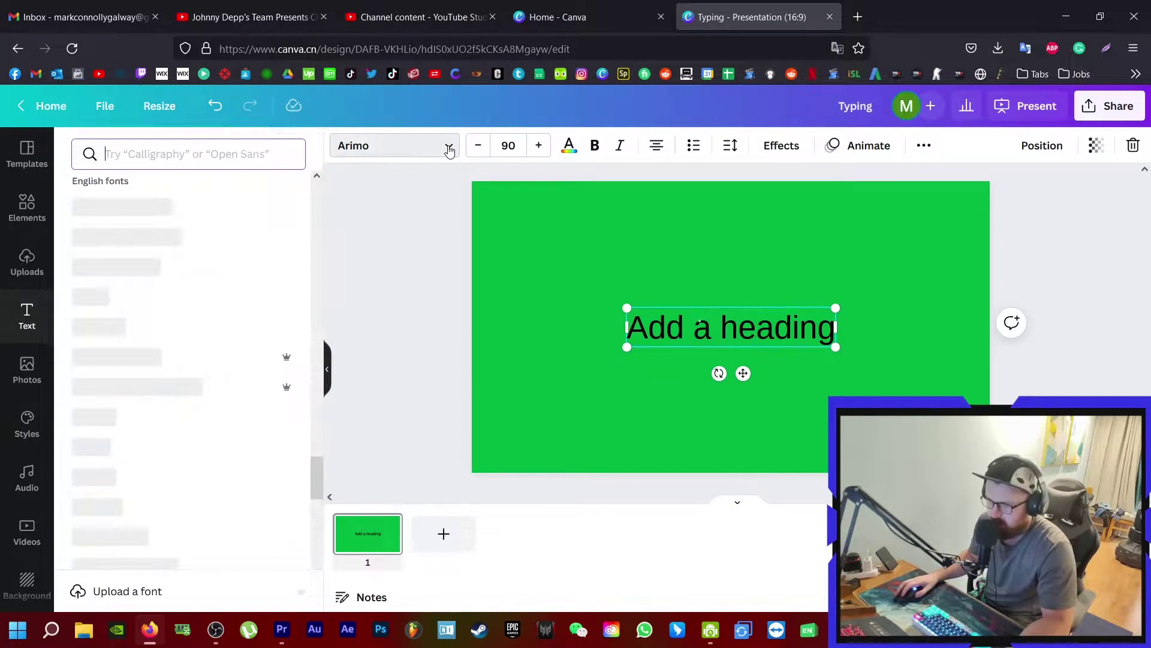
{"action": "scroll", "coordinate": [283, 299], "scroll_direction": "up", "scroll_amount": 2}
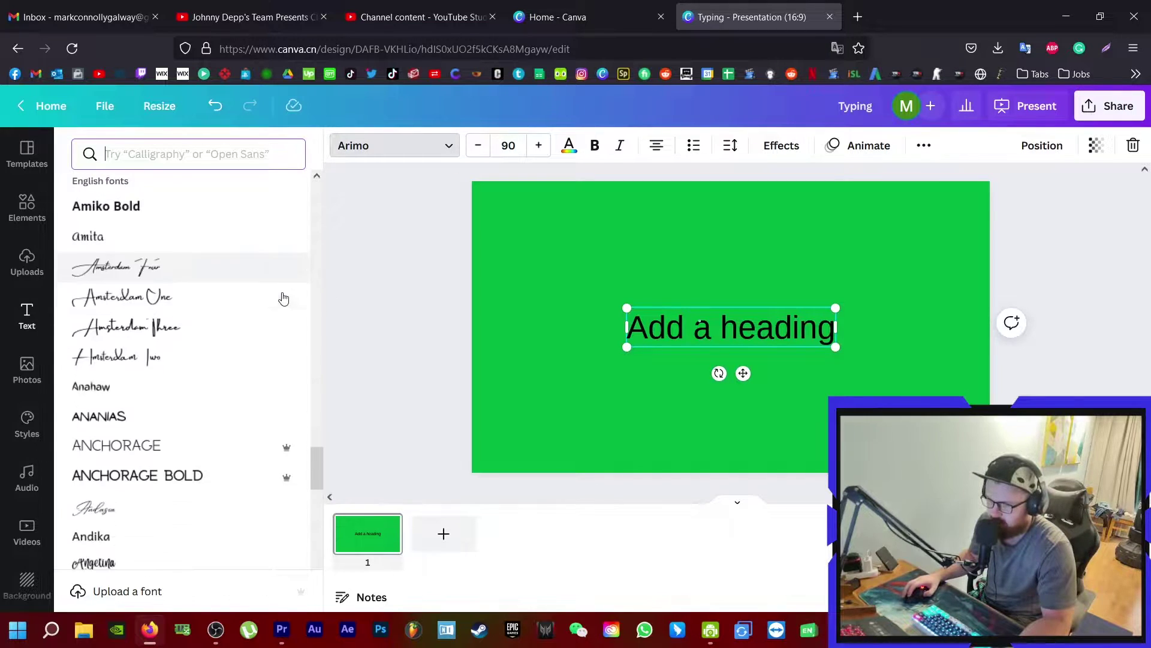
{"action": "scroll", "coordinate": [107, 478], "scroll_direction": "down", "scroll_amount": 2}
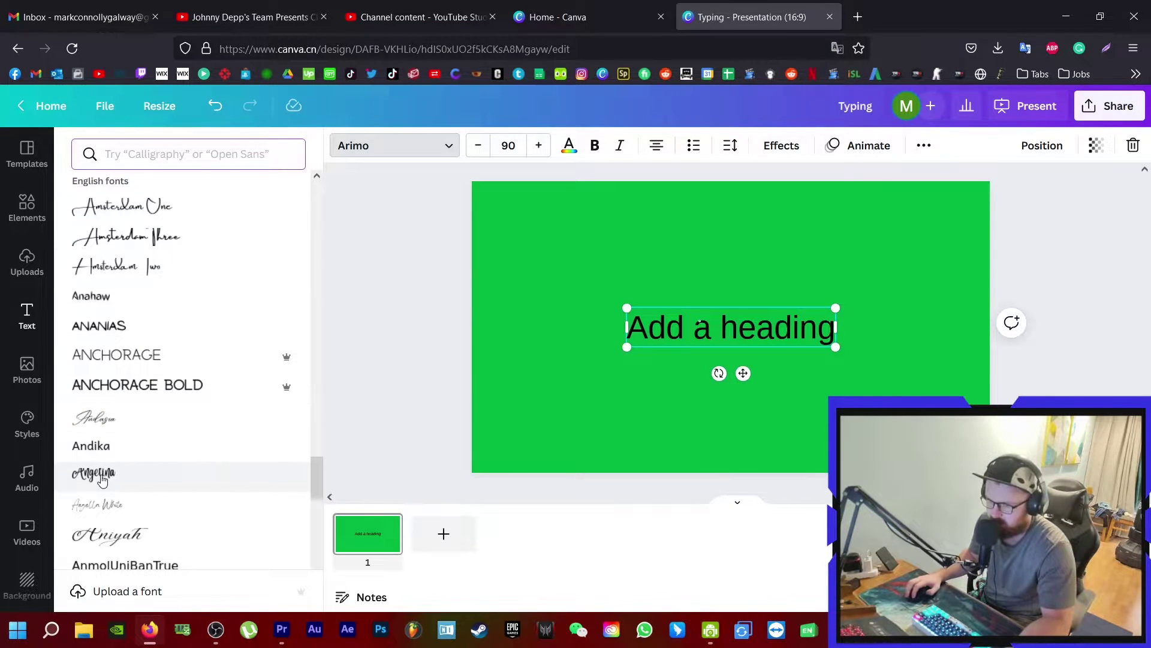
{"action": "left_click", "coordinate": [103, 478]}
{"action": "double_click", "coordinate": [722, 337]}
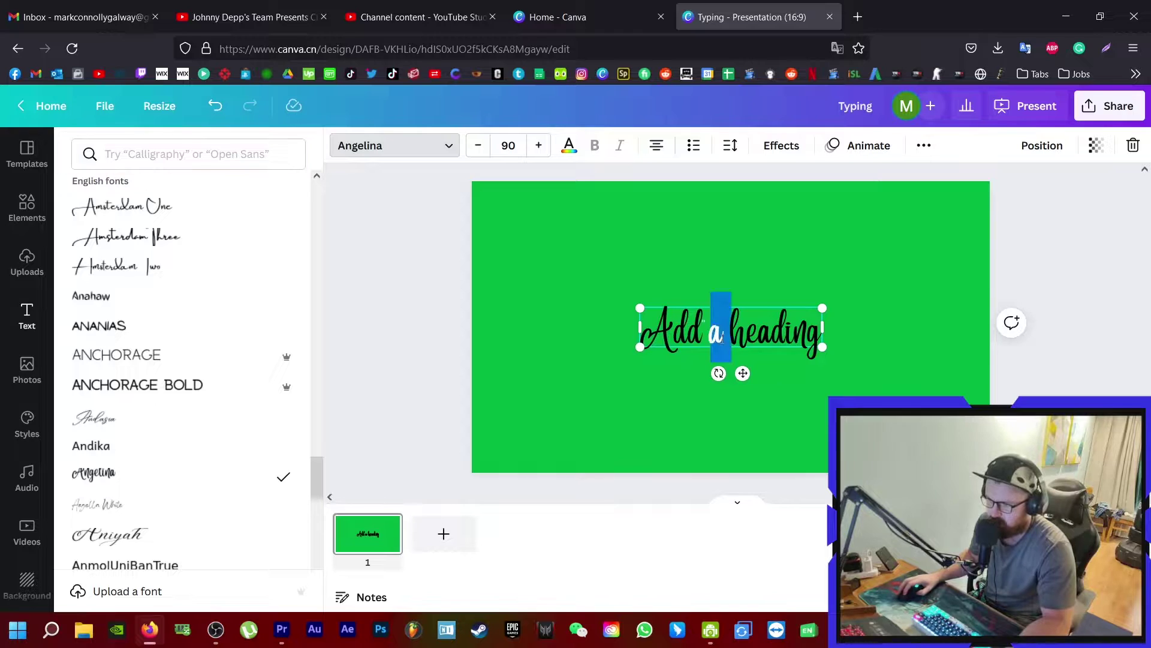
{"action": "key", "text": "ctrl+a"}
{"action": "type", "text": "Isn"}
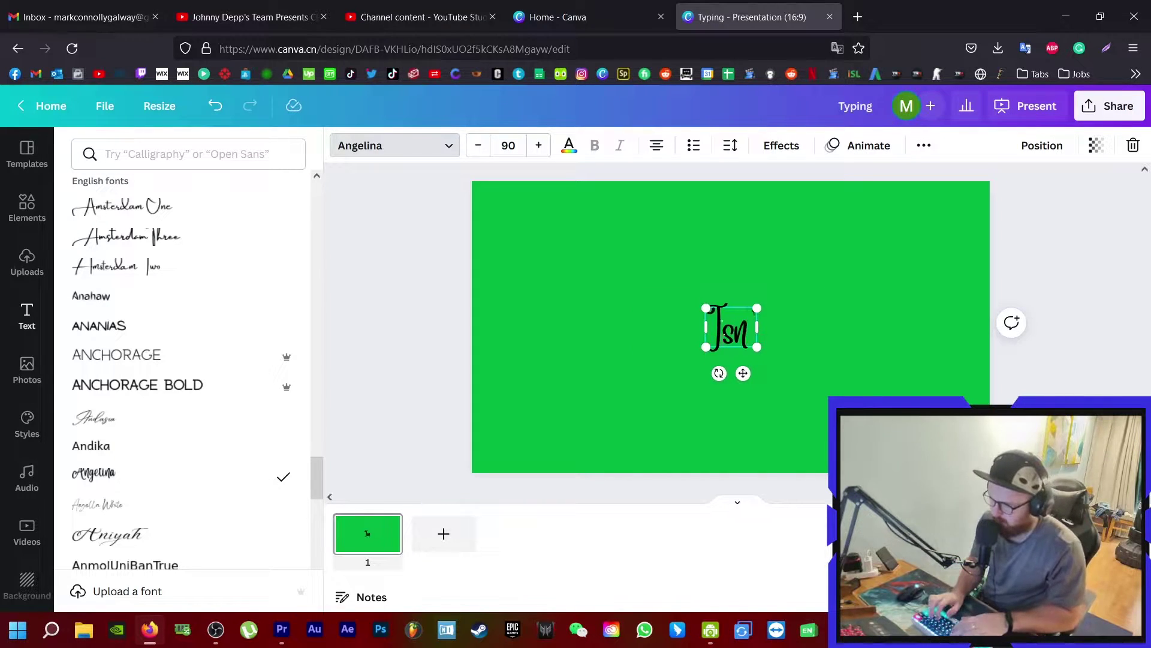
{"action": "type", "text": "'t this bea"}
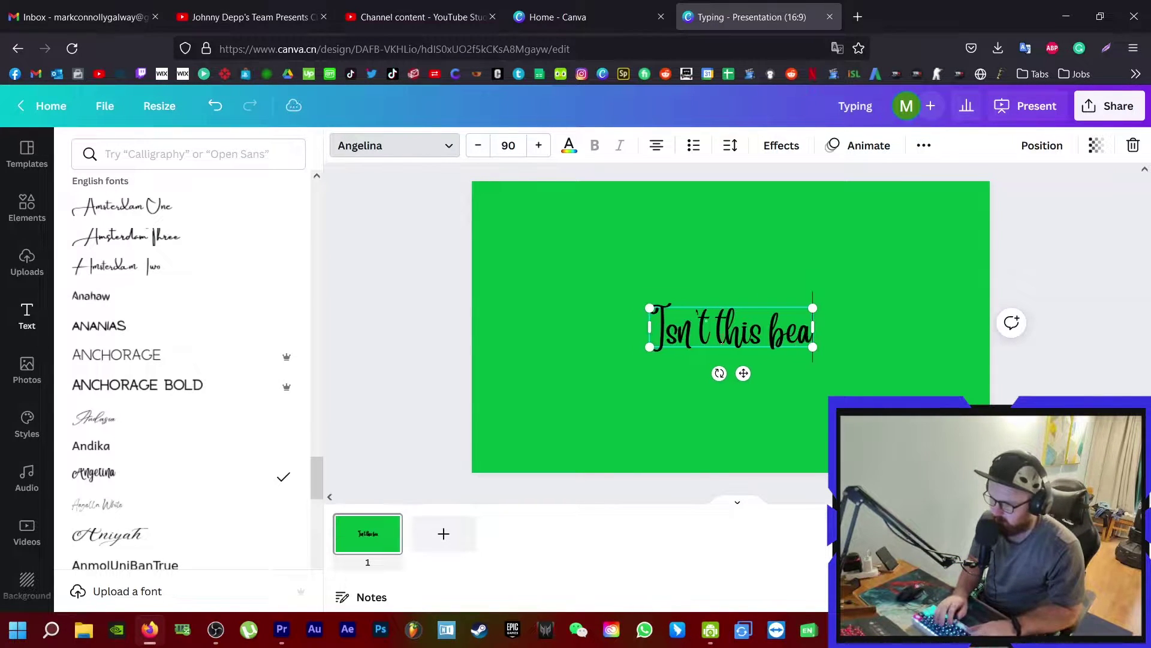
{"action": "type", "text": "utiful?"}
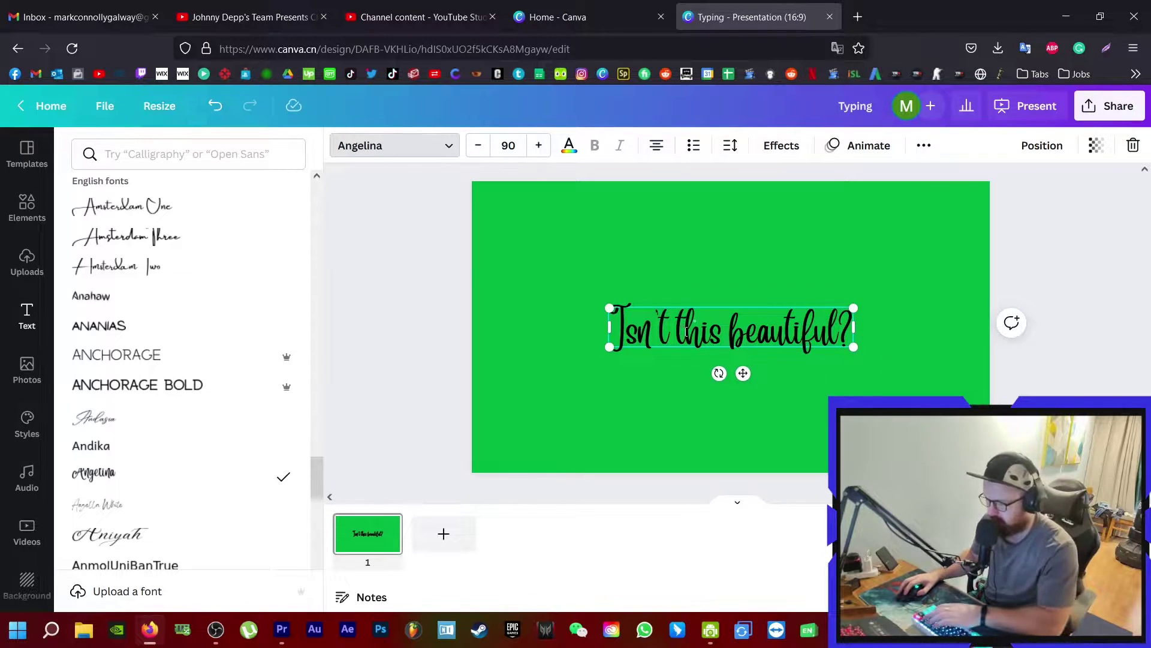
{"action": "left_click", "coordinate": [680, 327]}
{"action": "key", "text": "Return"}
Step: Break the heading onto a third line, enlarge it to size 169, and center it
{"action": "left_click", "coordinate": [697, 384]}
{"action": "key", "text": "Return"}
{"action": "left_click", "coordinate": [870, 269]}
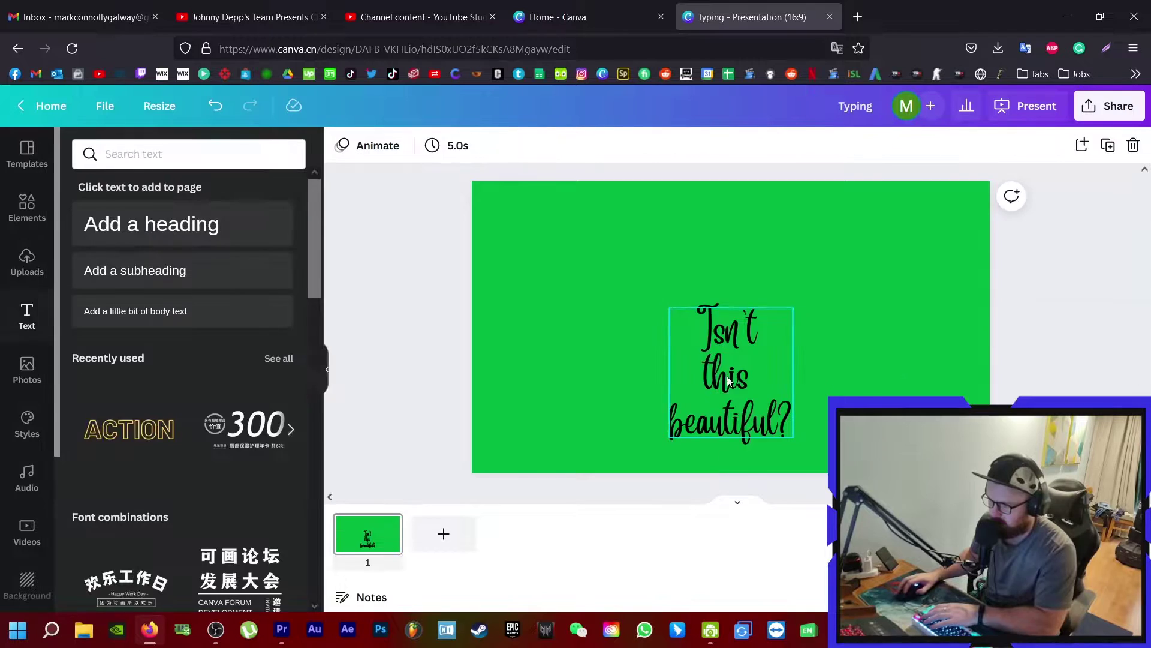
{"action": "left_click_drag", "start_coordinate": [720, 384], "coordinate": [603, 286]}
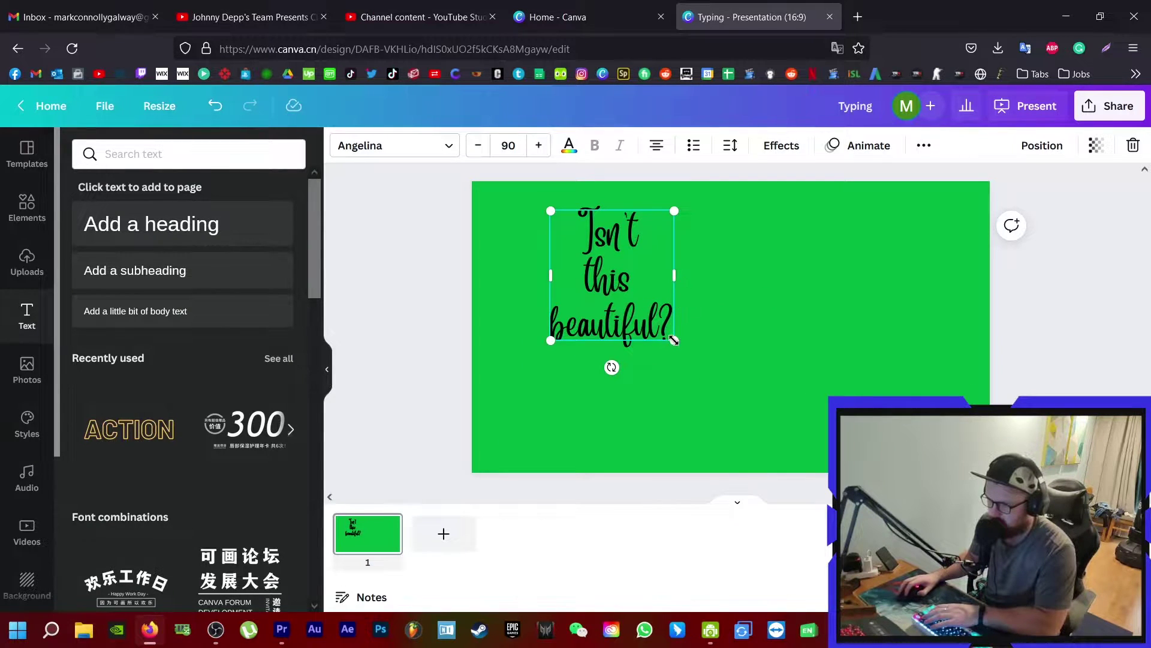
{"action": "left_click_drag", "start_coordinate": [674, 340], "coordinate": [784, 462]}
{"action": "left_click_drag", "start_coordinate": [711, 367], "coordinate": [774, 362]}
Step: Change the heading text colour to white
{"action": "left_click", "coordinate": [438, 273]}
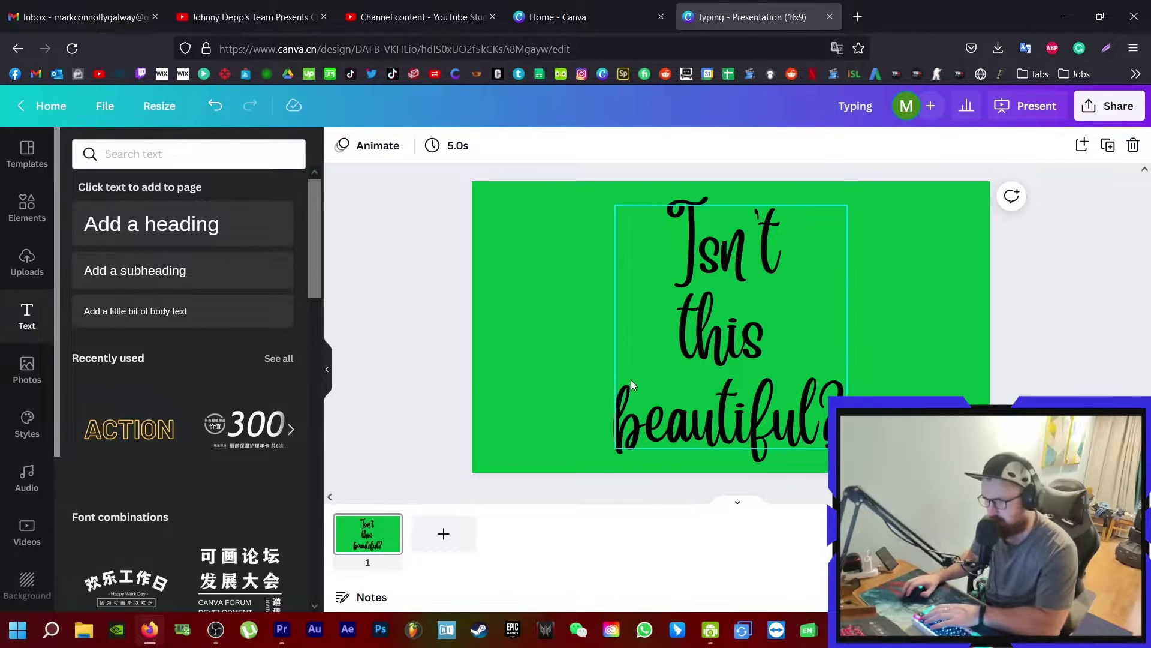
{"action": "left_click", "coordinate": [687, 310]}
{"action": "left_click", "coordinate": [568, 146]}
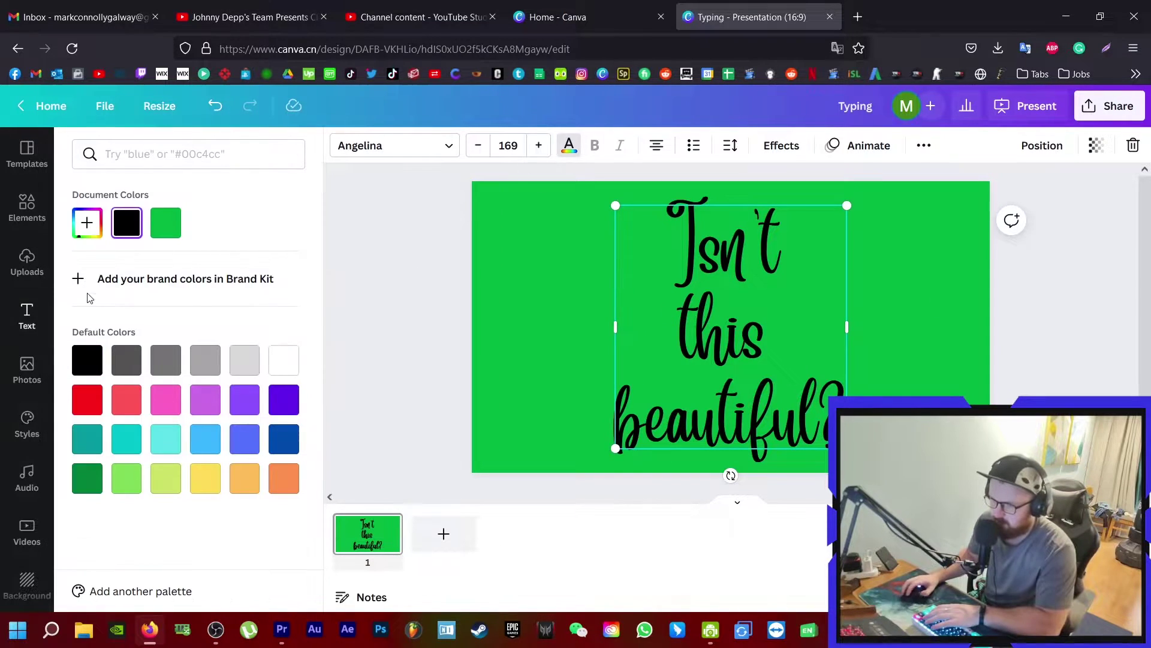
{"action": "left_click", "coordinate": [276, 376]}
{"action": "left_click", "coordinate": [412, 307]}
{"action": "left_click", "coordinate": [411, 307]}
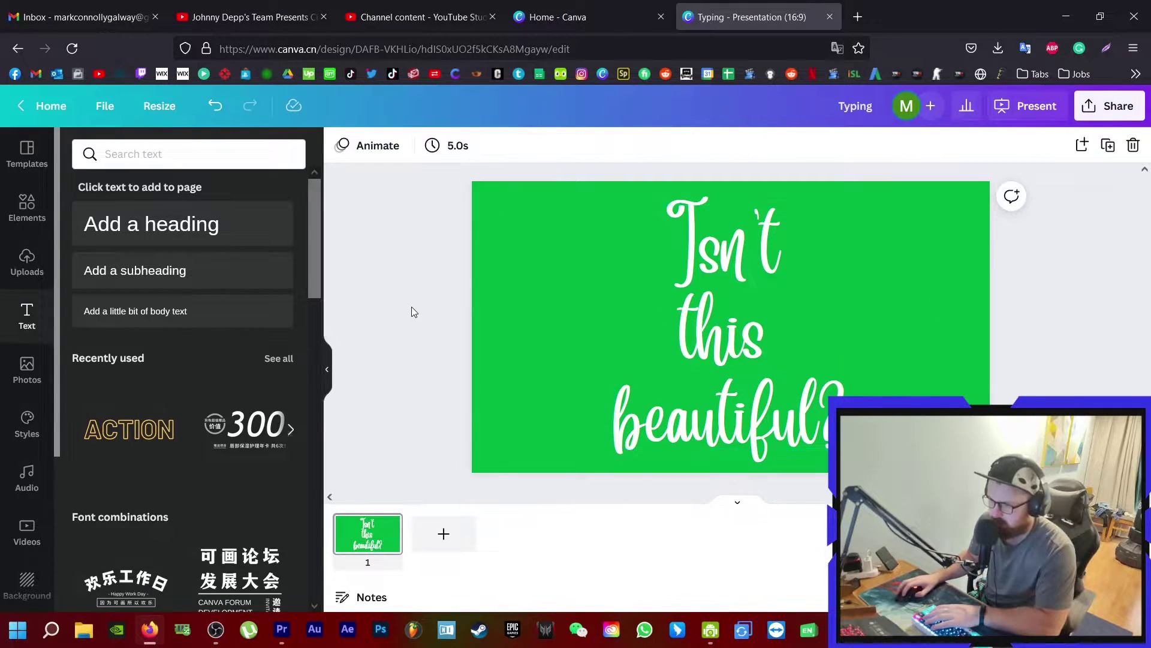
Step: Apply the Shadow effect to the heading with a black shadow colour
{"action": "left_click", "coordinate": [690, 312]}
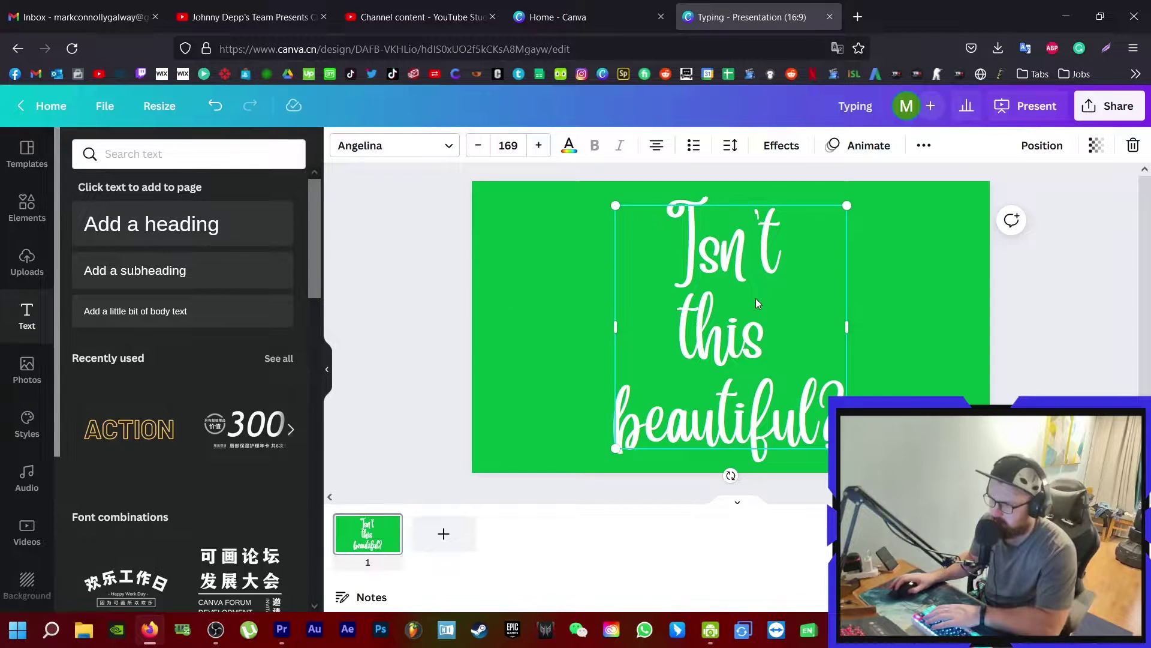
{"action": "left_click", "coordinate": [795, 153]}
{"action": "left_click", "coordinate": [183, 252]}
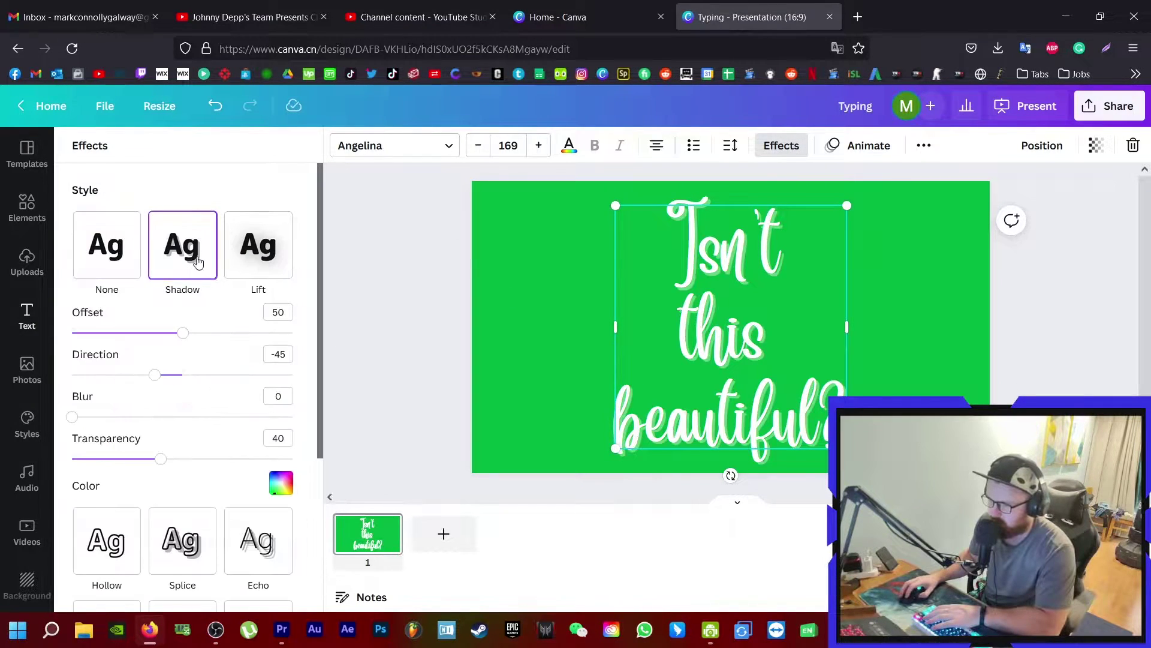
{"action": "left_click", "coordinate": [127, 262]}
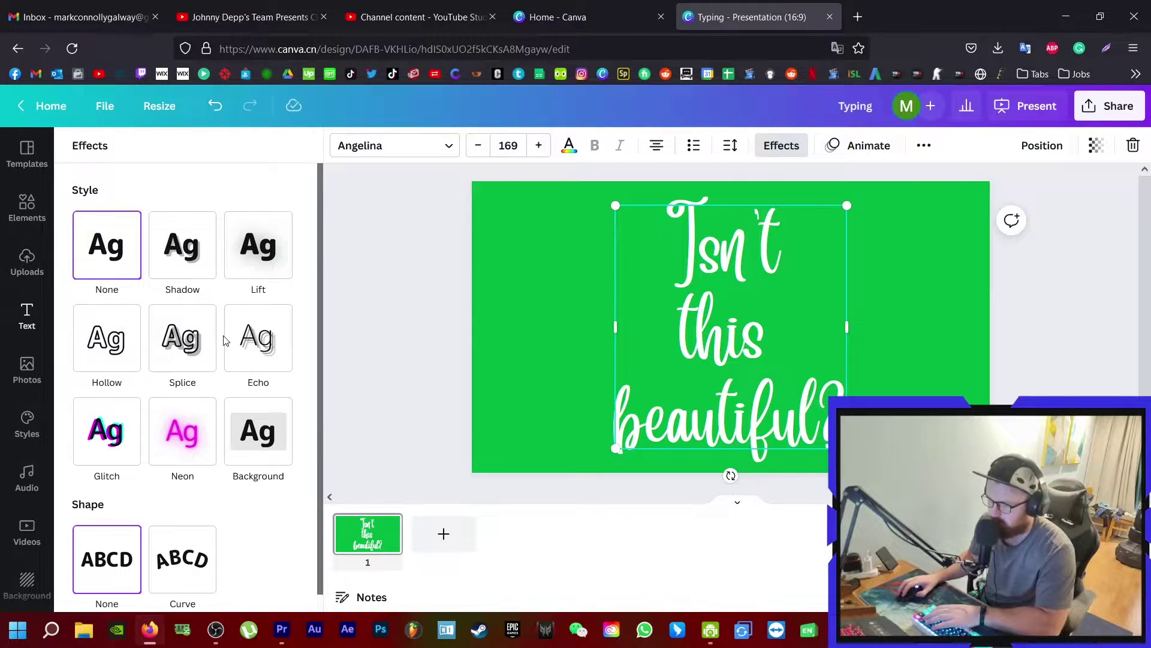
{"action": "left_click", "coordinate": [191, 273]}
{"action": "left_click", "coordinate": [282, 483]}
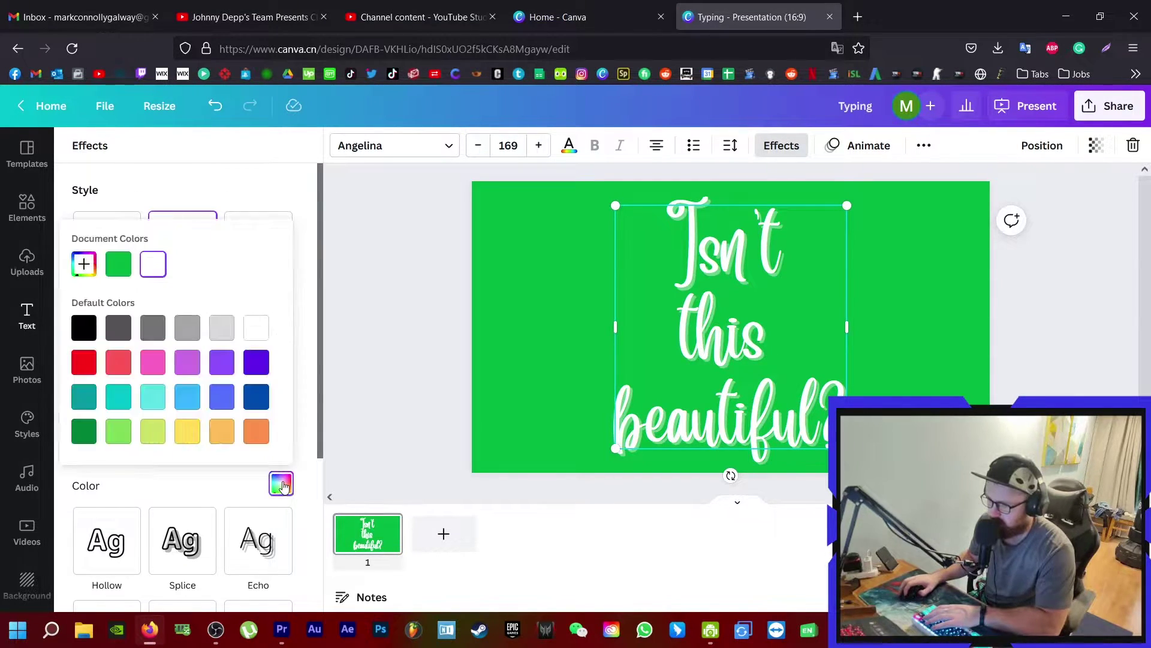
{"action": "left_click", "coordinate": [84, 328]}
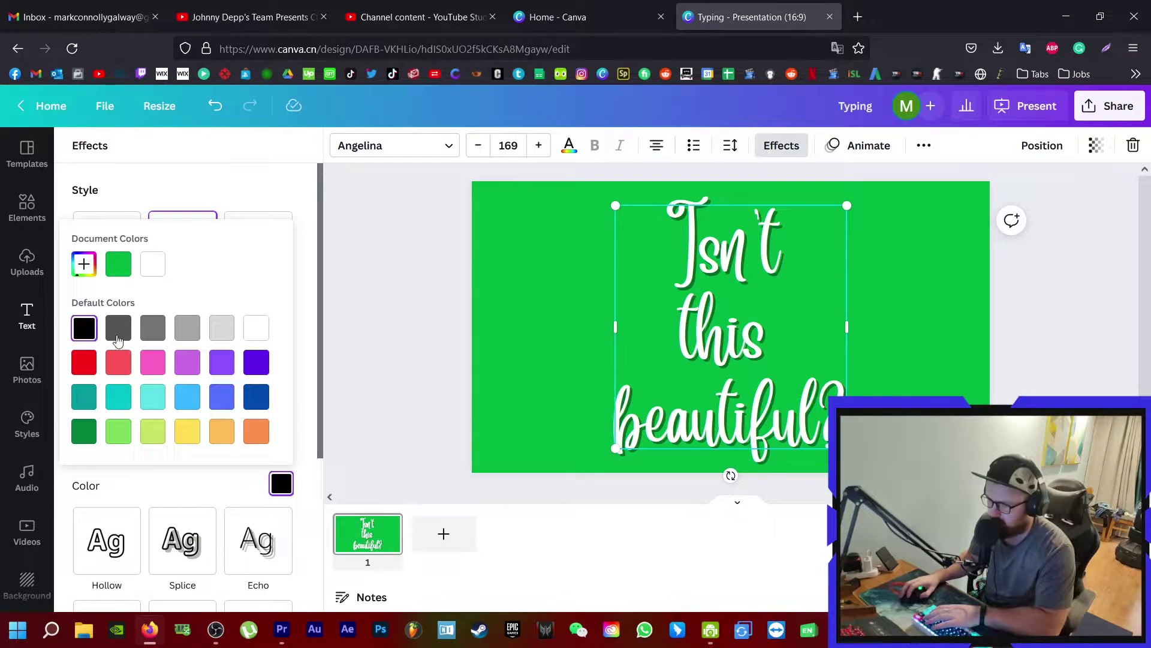
{"action": "left_click", "coordinate": [310, 271]}
{"action": "key", "text": "Escape"}
{"action": "key", "text": "Escape"}
{"action": "left_click", "coordinate": [671, 286]}
Step: Apply the Typewriter animation to the heading at the slowest speed
{"action": "left_click", "coordinate": [863, 155]}
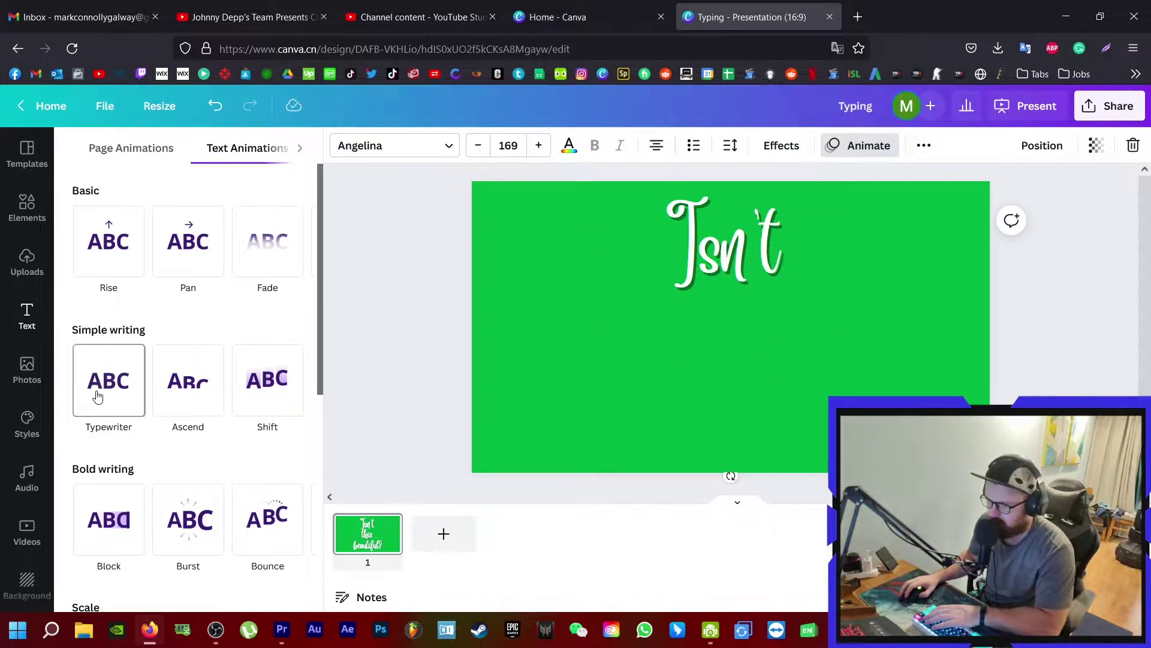
{"action": "left_click", "coordinate": [102, 396]}
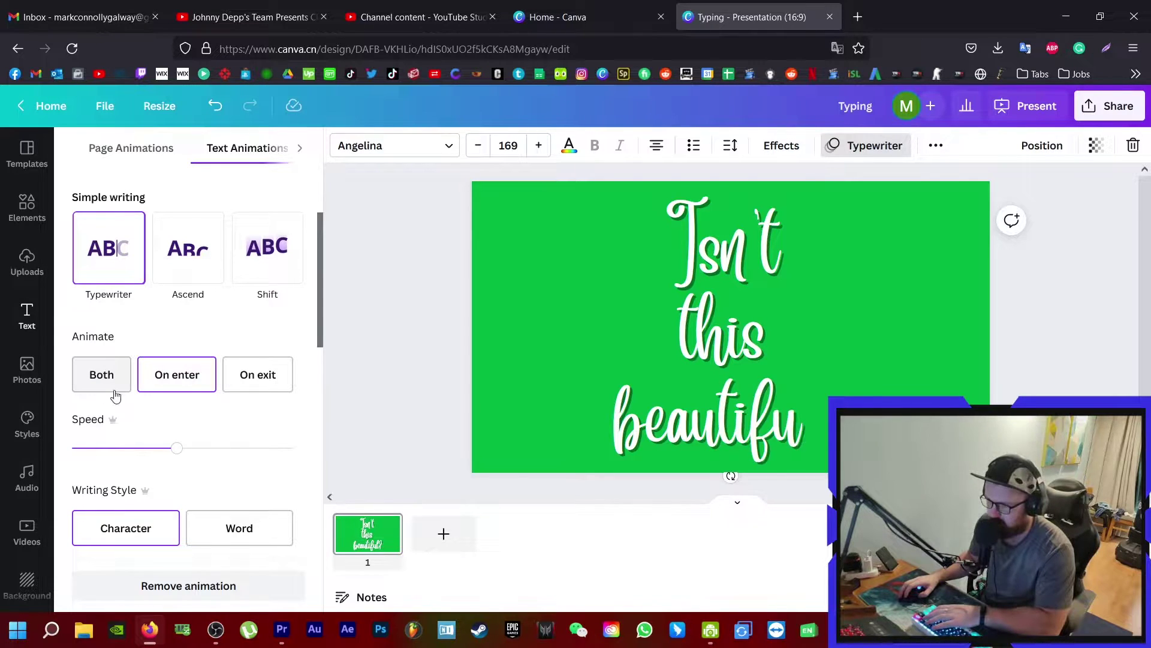
{"action": "left_click_drag", "start_coordinate": [178, 448], "coordinate": [72, 449]}
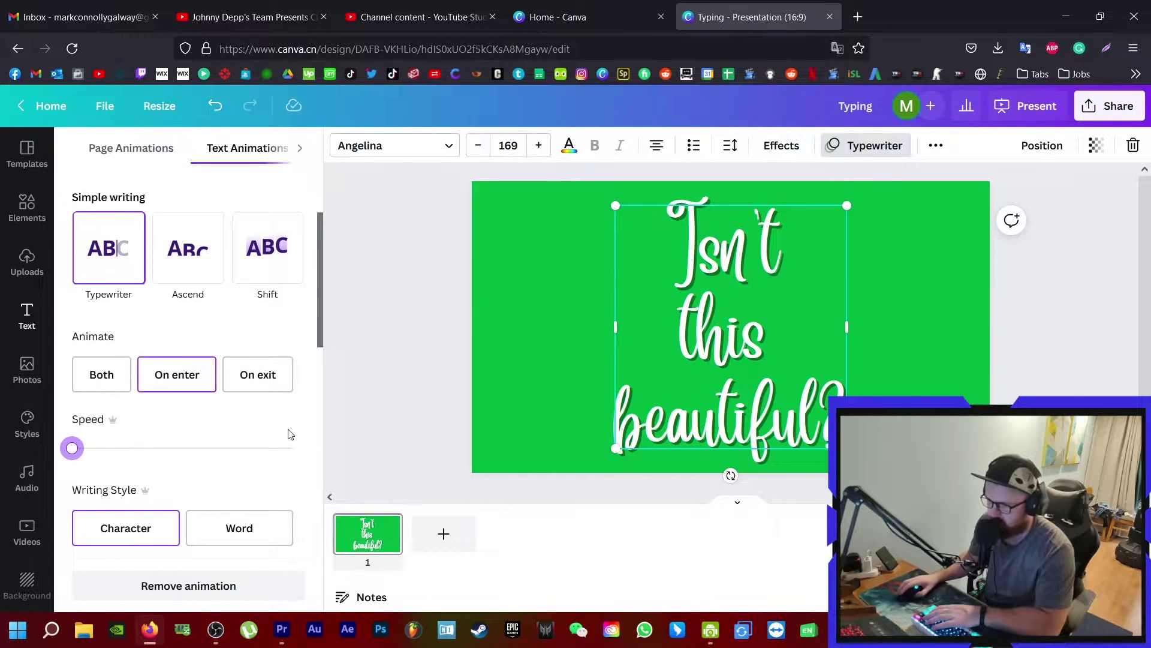
{"action": "scroll", "coordinate": [281, 436], "scroll_direction": "down", "scroll_amount": 5}
{"action": "scroll", "coordinate": [300, 433], "scroll_direction": "up", "scroll_amount": 5}
{"action": "left_click", "coordinate": [419, 378]}
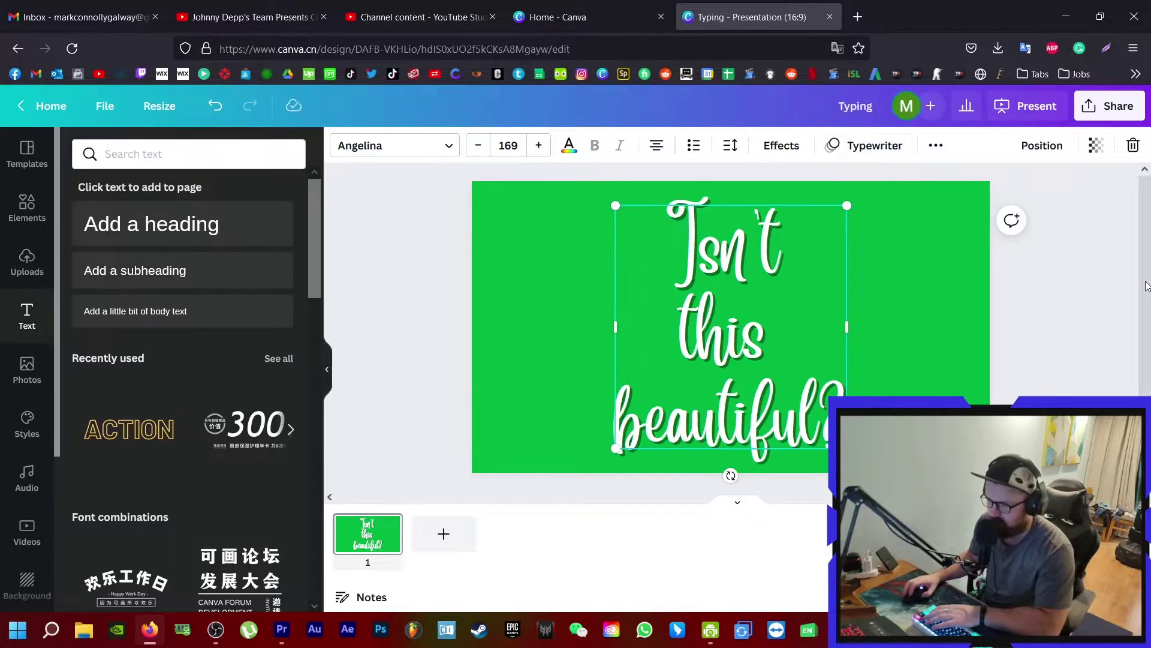
Step: Download the design as an MP4 video, saving Typing.mp4 in the Tutorial folder
{"action": "left_click", "coordinate": [1118, 267]}
{"action": "left_click", "coordinate": [1110, 106]}
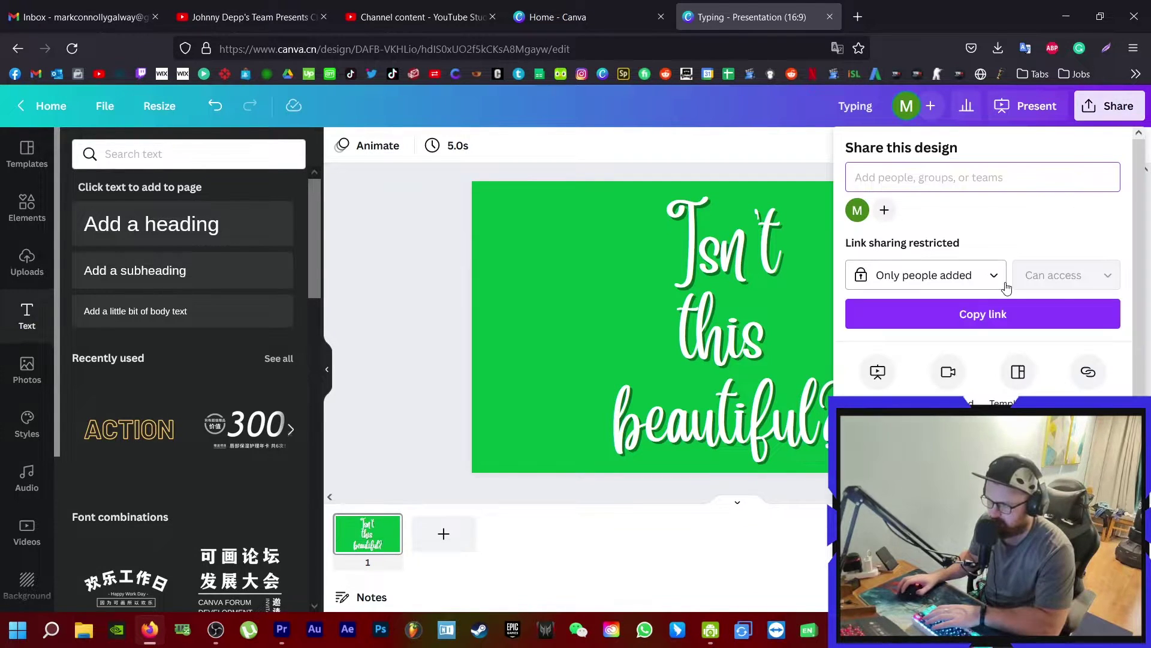
{"action": "left_click", "coordinate": [877, 432]}
{"action": "left_click", "coordinate": [959, 209]}
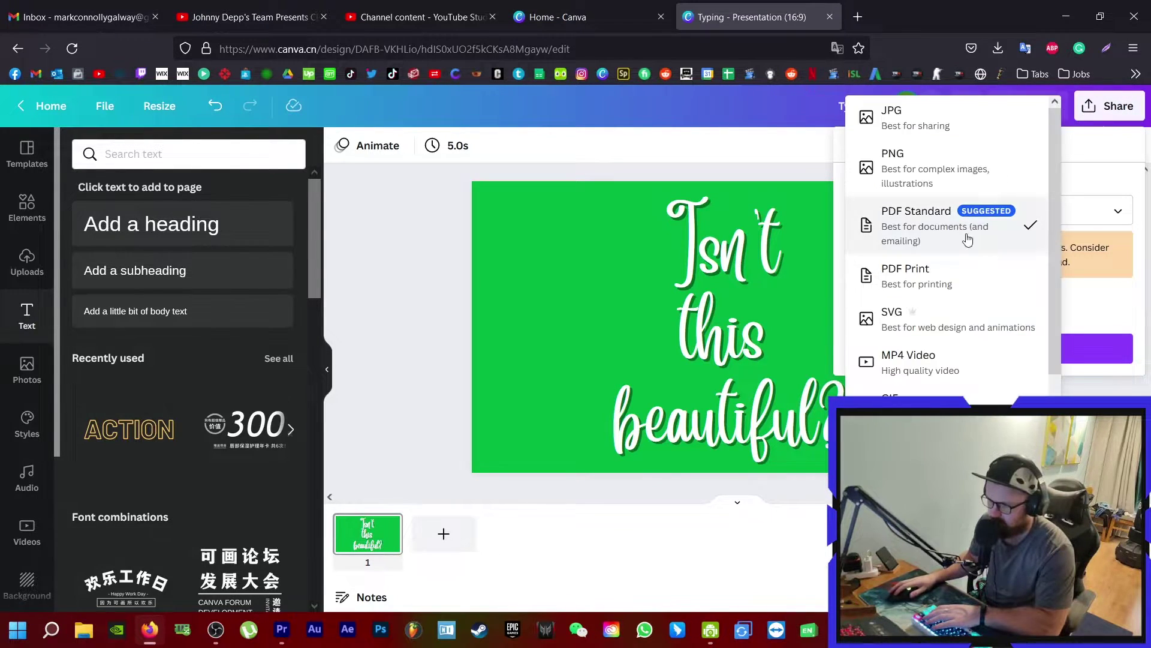
{"action": "left_click", "coordinate": [908, 362]}
{"action": "left_click", "coordinate": [949, 299]}
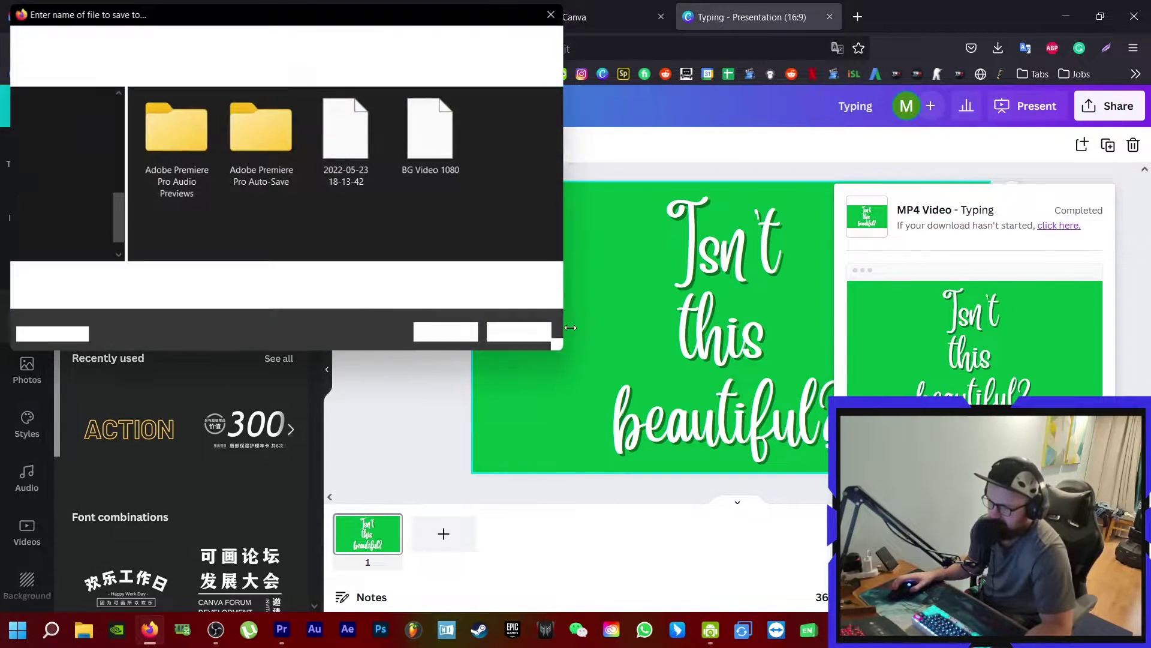
{"action": "scroll", "coordinate": [18, 216], "scroll_direction": "up", "scroll_amount": 3}
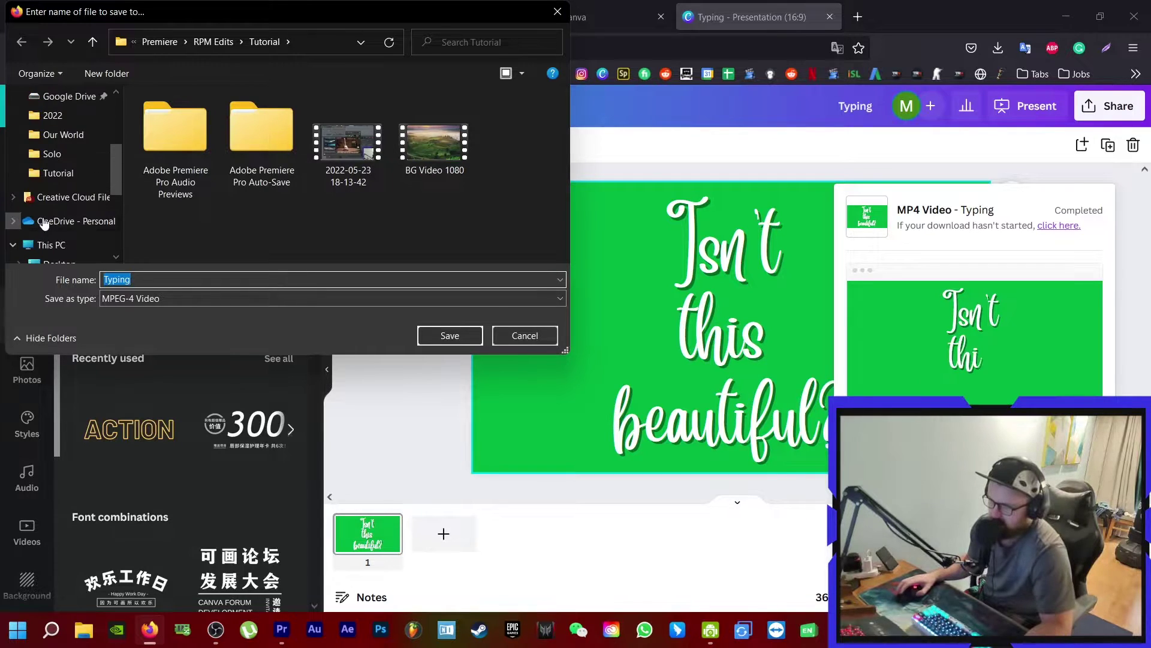
{"action": "left_click", "coordinate": [58, 172]}
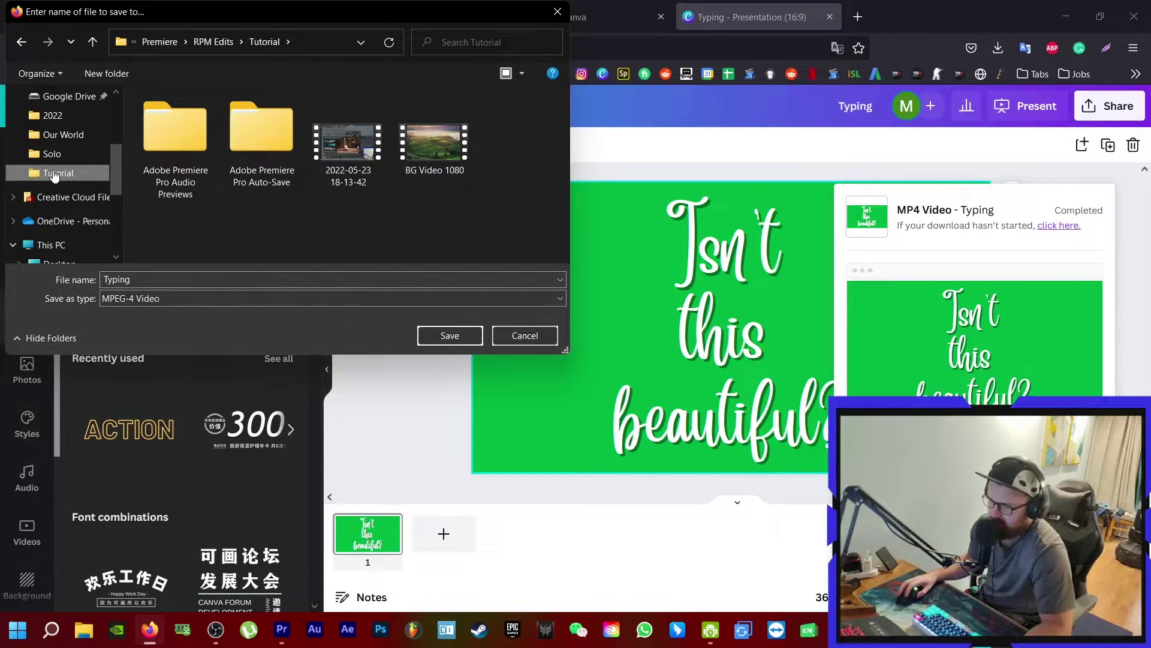
{"action": "left_click", "coordinate": [469, 340]}
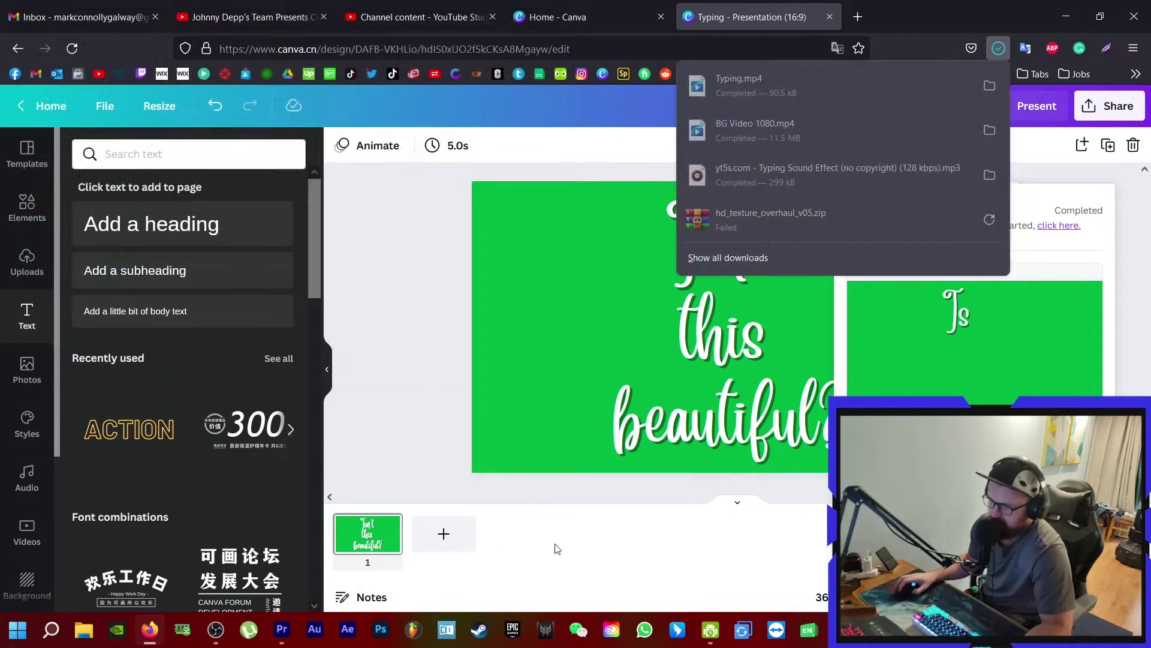
Step: Import Typing.mp4, BG Video 1080.mp4 and the typing sound effect from the Tutorial folder
{"action": "left_click", "coordinate": [282, 630]}
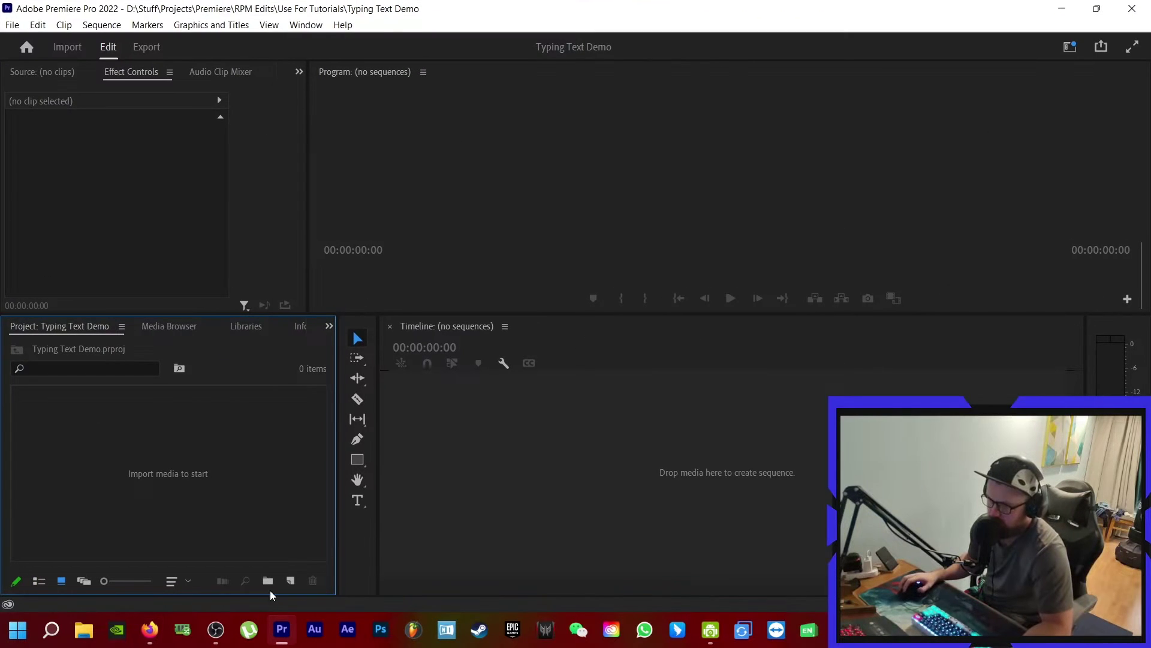
{"action": "double_click", "coordinate": [175, 469]}
{"action": "scroll", "coordinate": [63, 240], "scroll_direction": "up", "scroll_amount": 2}
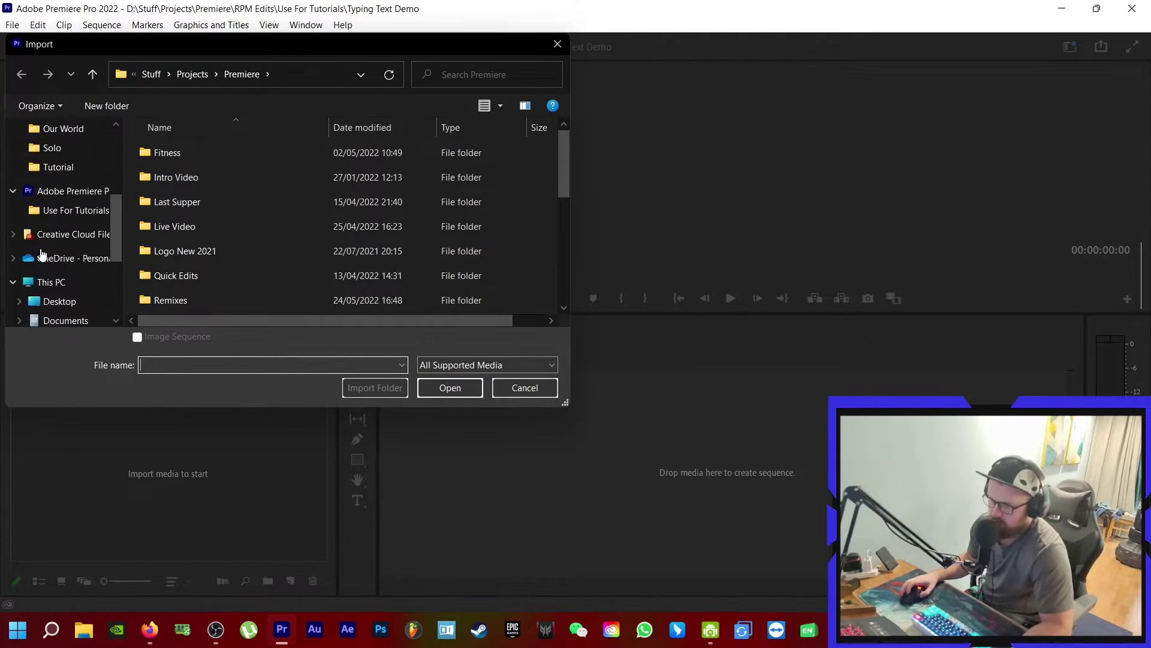
{"action": "left_click", "coordinate": [58, 168]}
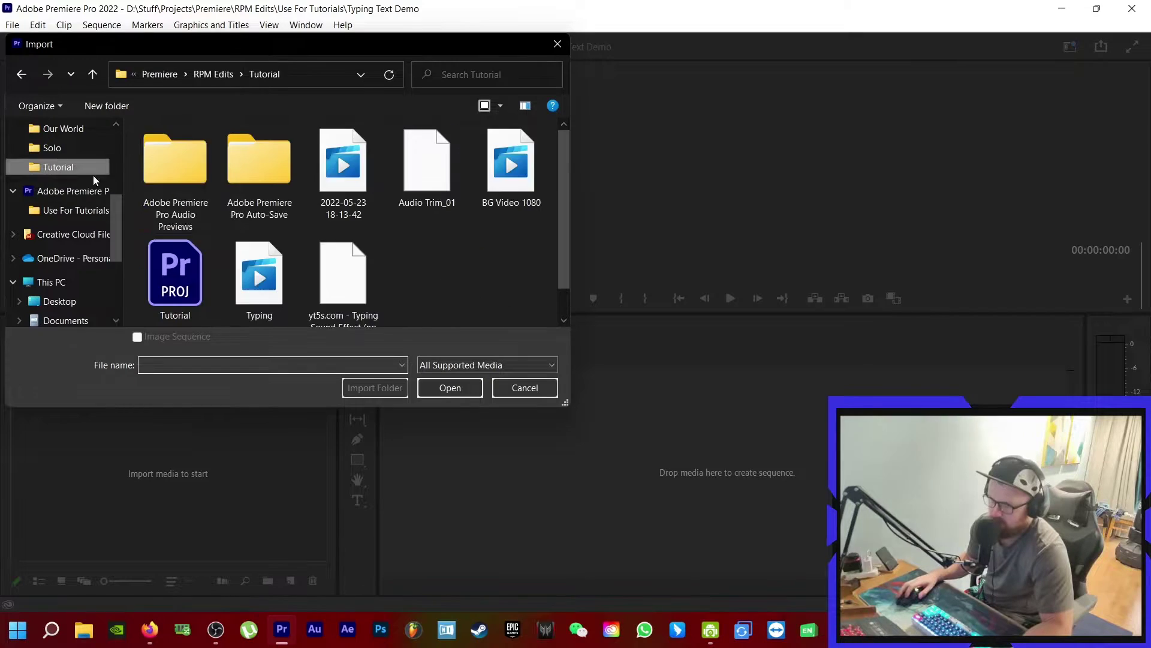
{"action": "left_click", "coordinate": [293, 247]}
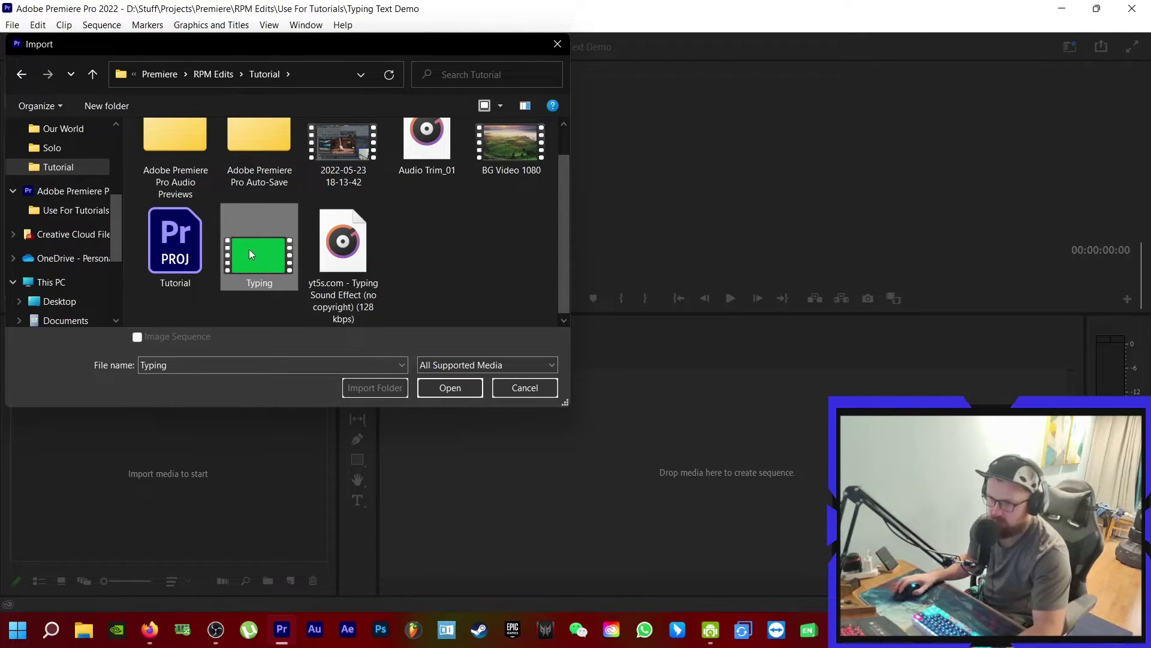
{"action": "left_click", "coordinate": [521, 143], "text": "ctrl"}
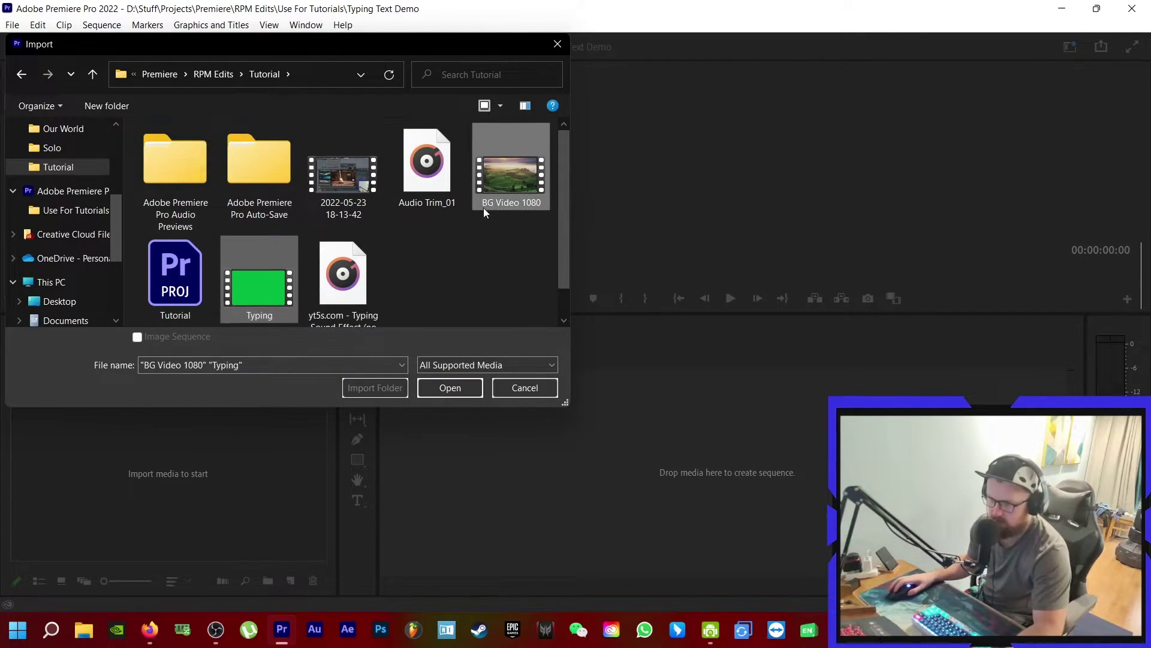
{"action": "left_click", "coordinate": [346, 290], "text": "ctrl"}
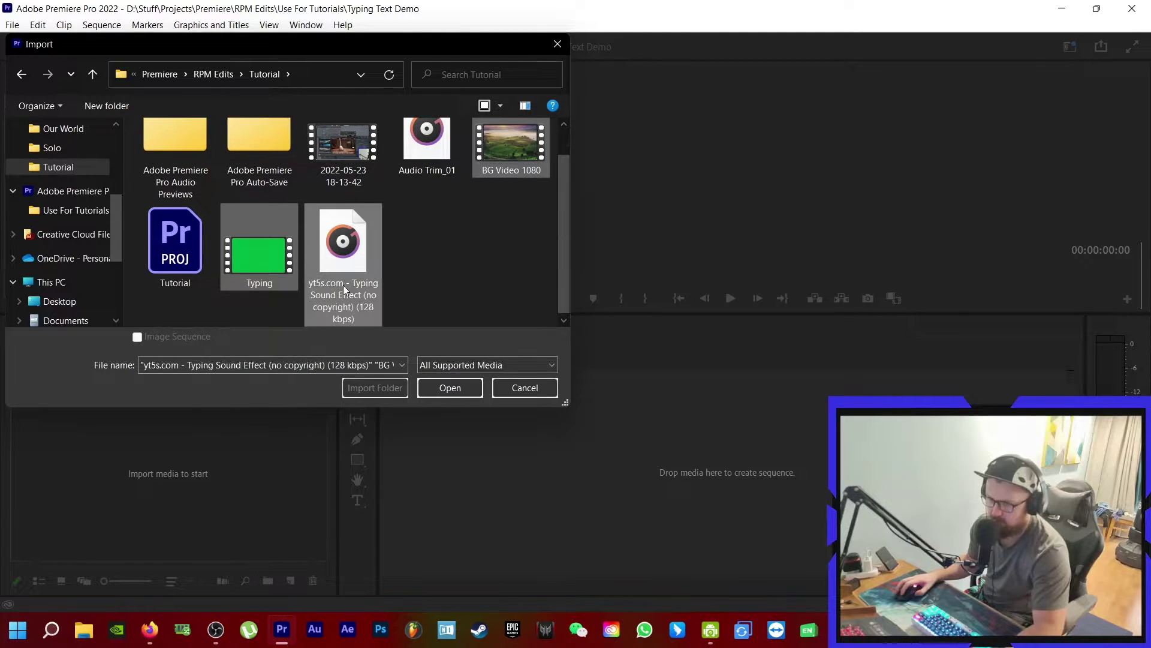
{"action": "left_click", "coordinate": [450, 388]}
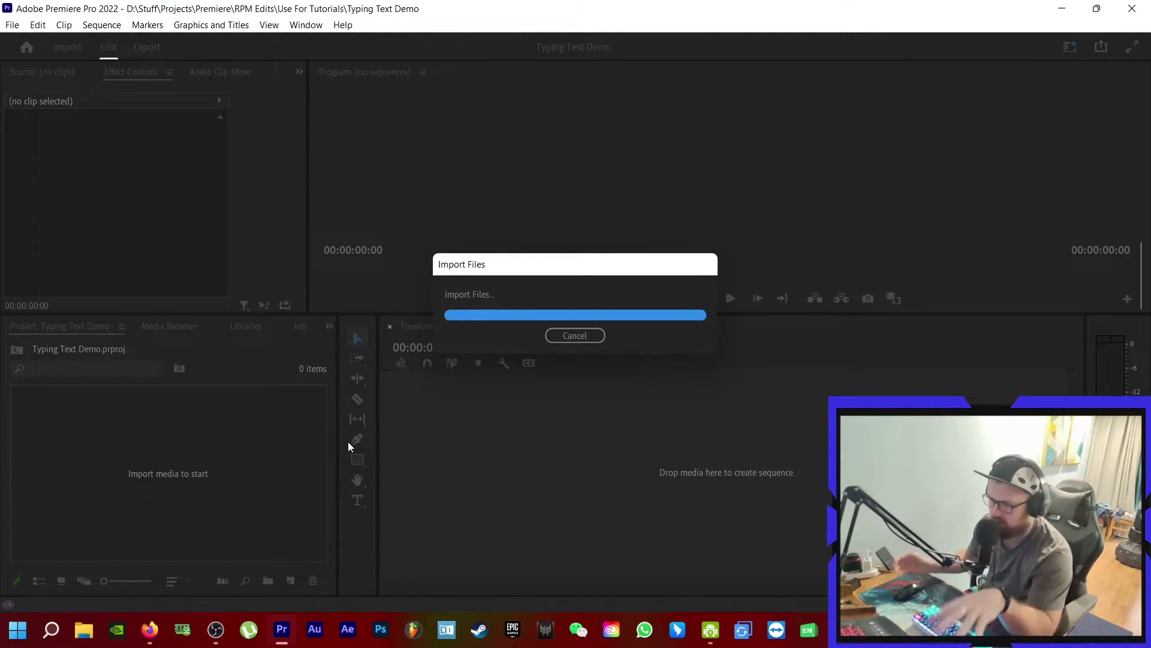
{"action": "left_click", "coordinate": [267, 478]}
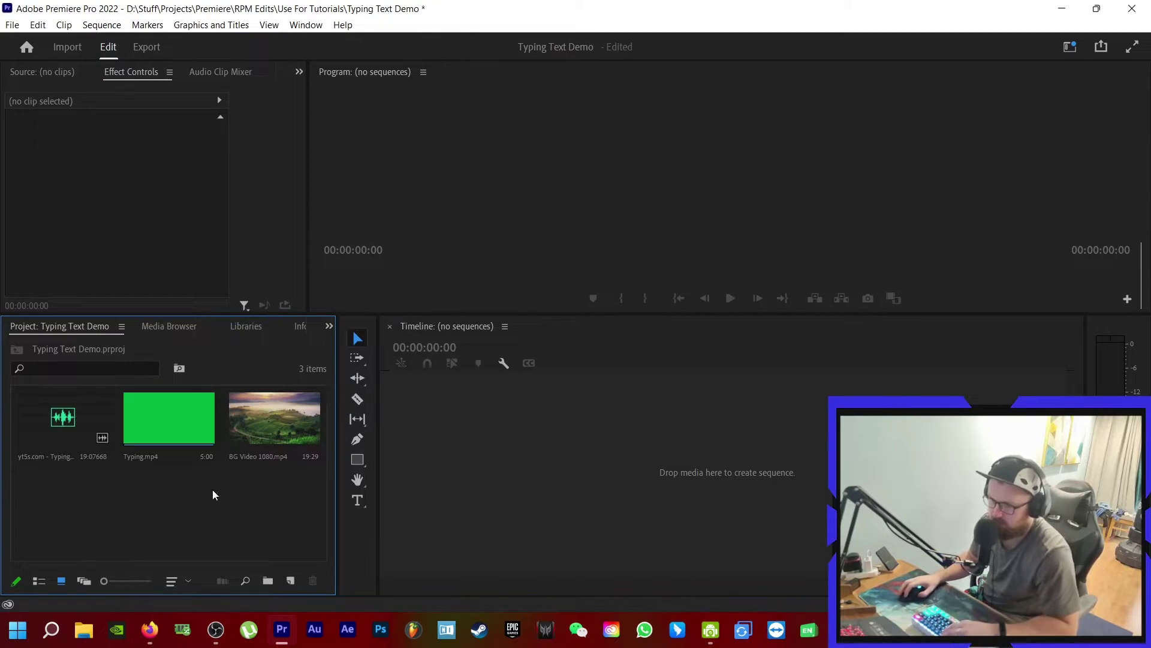
Step: Create a sequence from BG Video 1080 and place Typing.mp4 above it on V2
{"action": "key", "text": "End"}
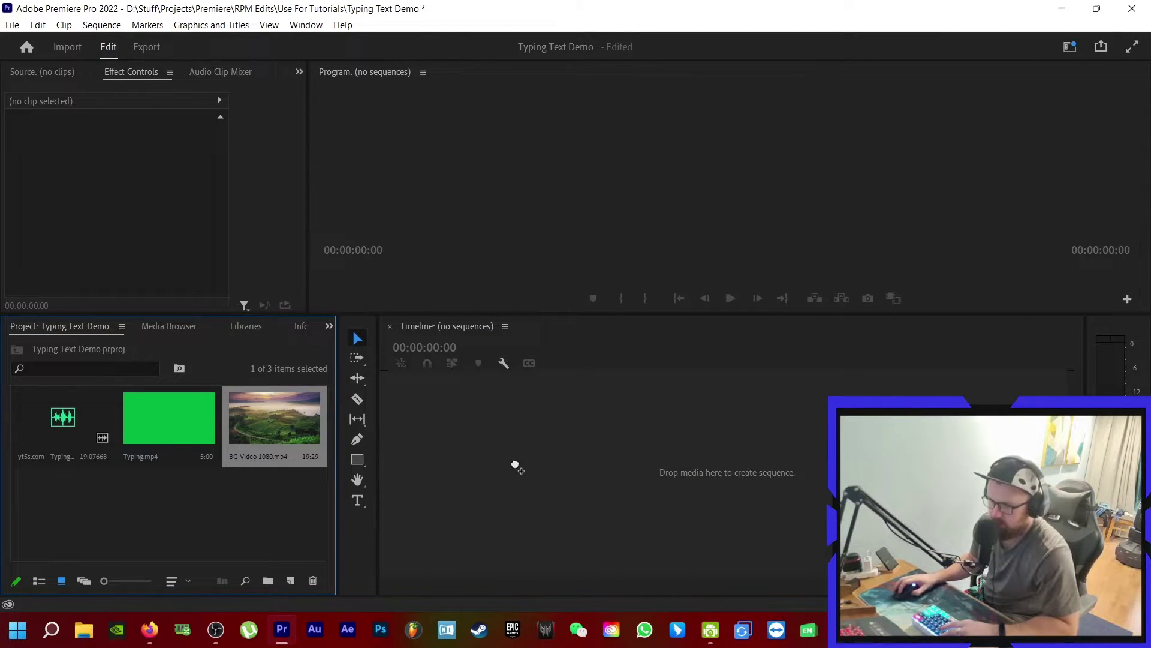
{"action": "left_click_drag", "start_coordinate": [422, 470], "coordinate": [429, 463]}
{"action": "key", "text": "space"}
{"action": "left_click_drag", "start_coordinate": [666, 316], "coordinate": [691, 395]}
{"action": "key", "text": "Home"}
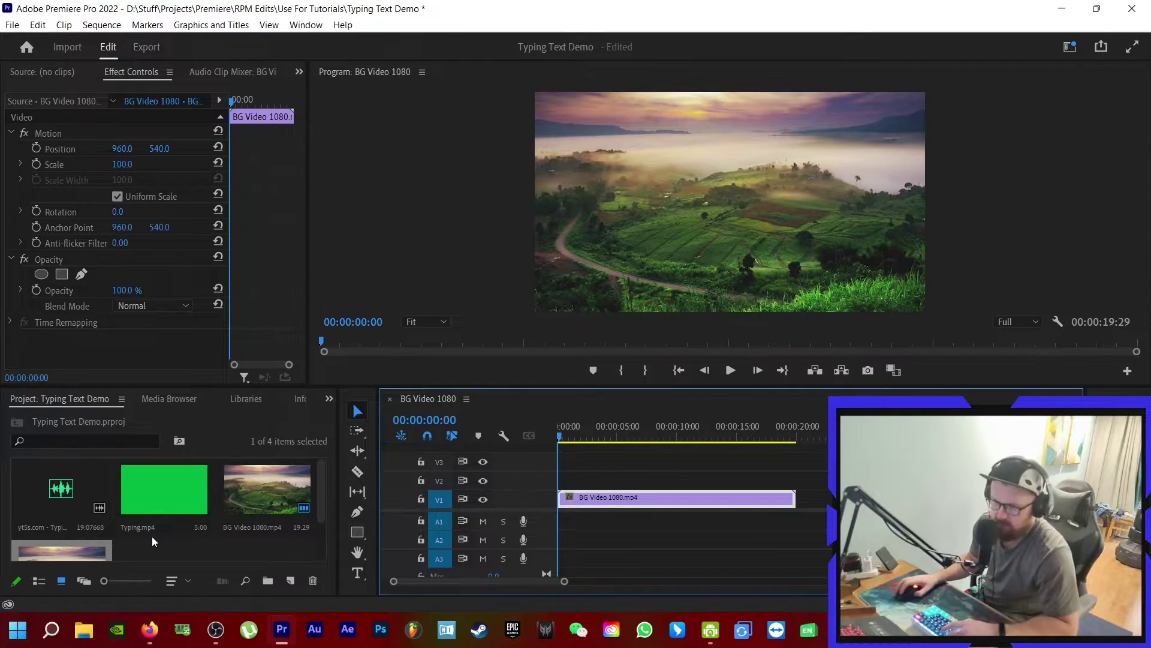
{"action": "left_click_drag", "start_coordinate": [160, 497], "coordinate": [561, 480]}
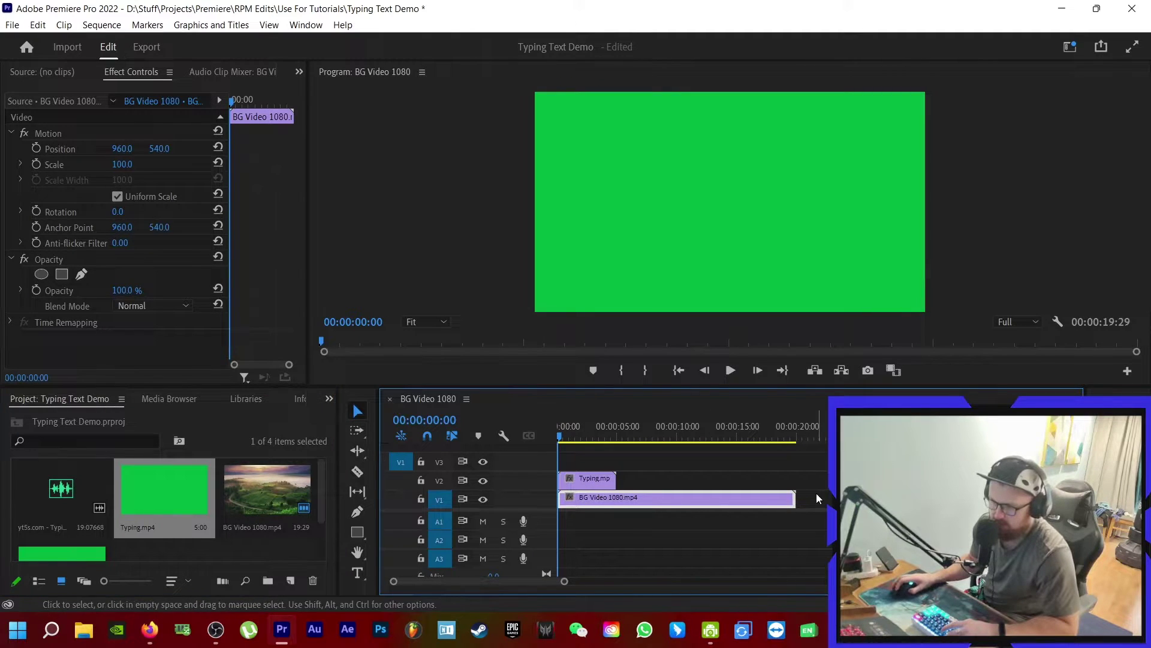
Step: Split the background clip, delete the extra piece, and trim it to end at 5 seconds
{"action": "mouse_move", "coordinate": [795, 498]}
{"action": "left_mouse_down"}
{"action": "mouse_move", "coordinate": [627, 498]}
{"action": "mouse_move", "coordinate": [795, 499]}
{"action": "left_mouse_up"}
{"action": "left_click_drag", "start_coordinate": [612, 429], "coordinate": [638, 434]}
{"action": "key", "text": "c"}
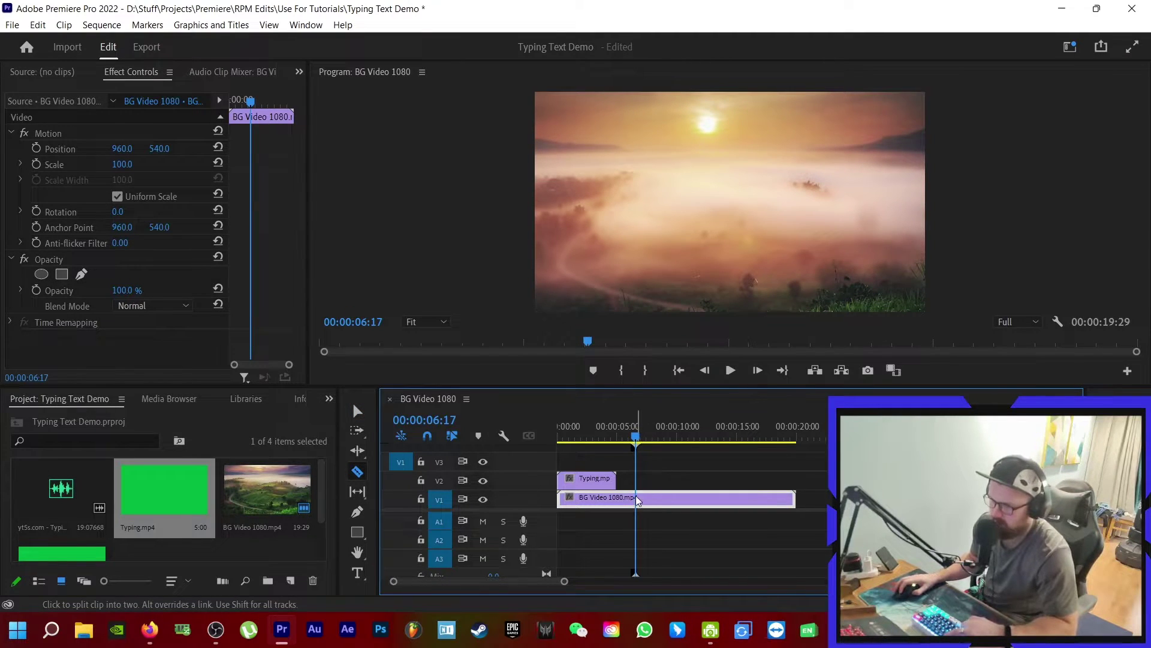
{"action": "left_click", "coordinate": [645, 498]}
{"action": "left_click_drag", "start_coordinate": [684, 441], "coordinate": [677, 442]}
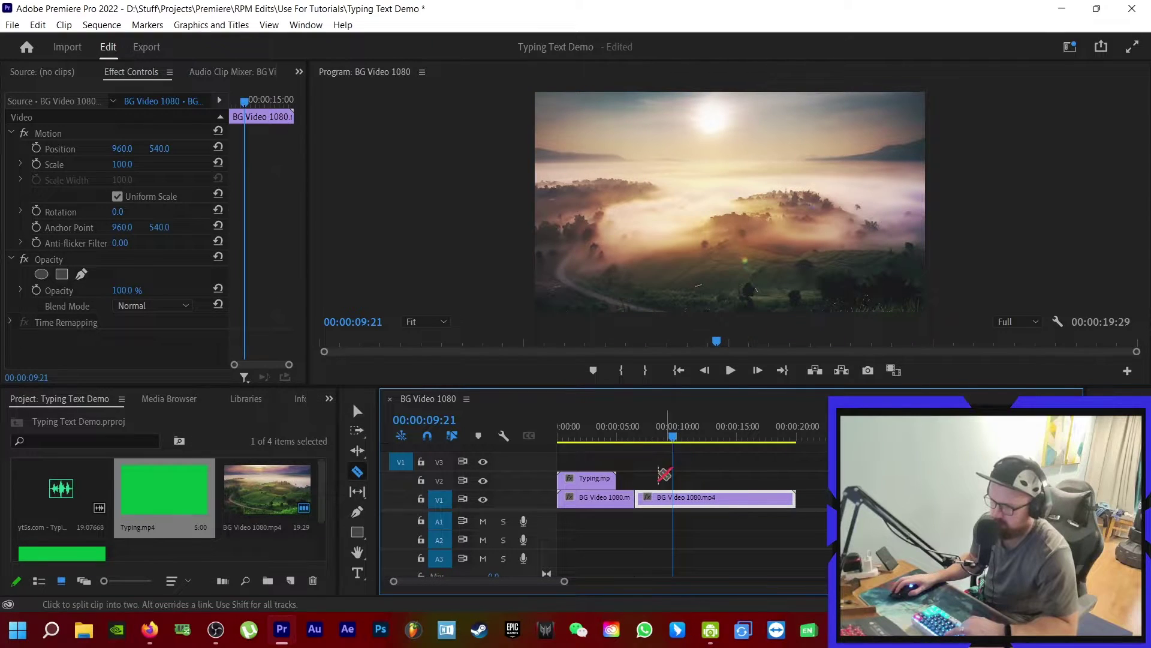
{"action": "key", "text": "v"}
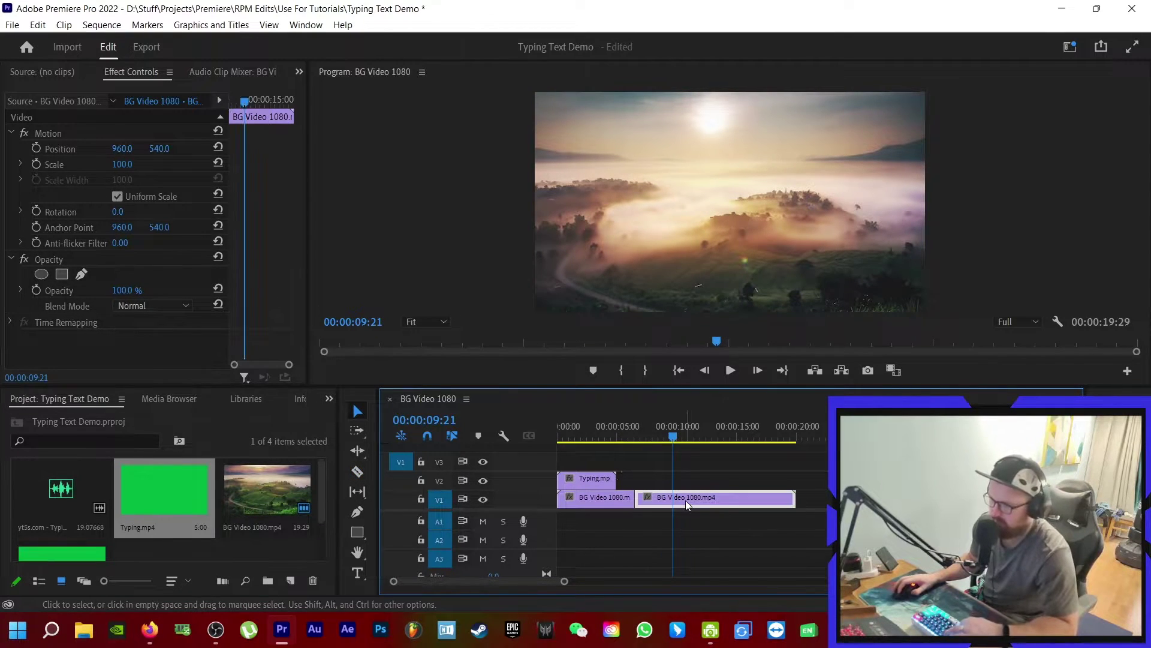
{"action": "key", "text": "Delete"}
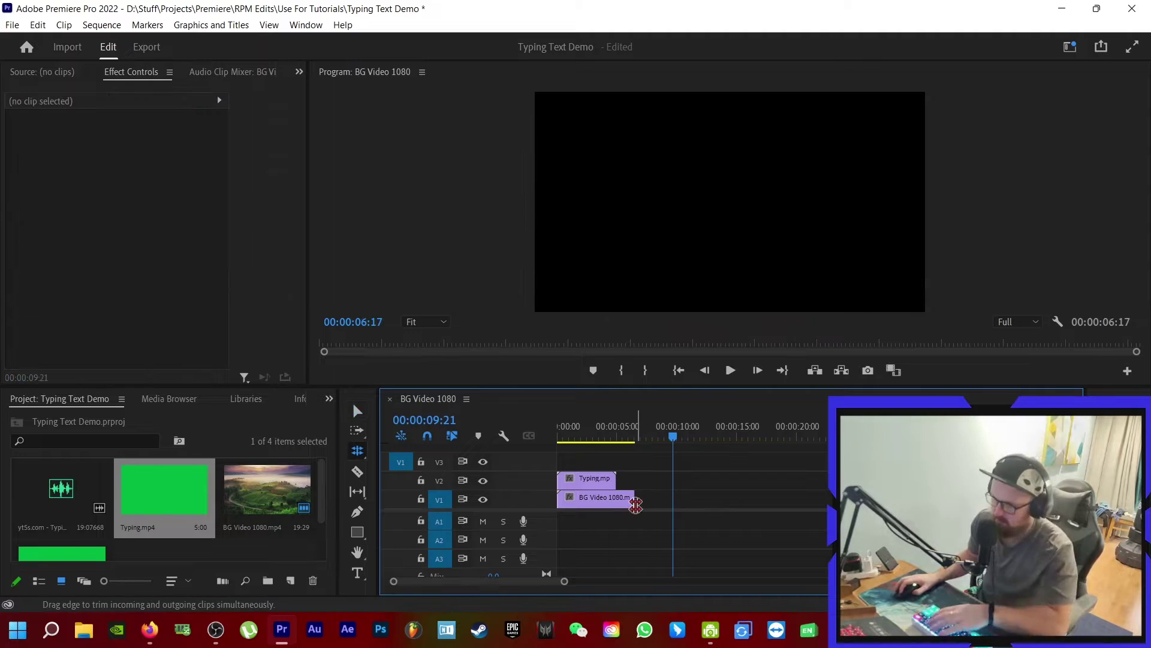
{"action": "left_click_drag", "start_coordinate": [637, 502], "coordinate": [612, 501]}
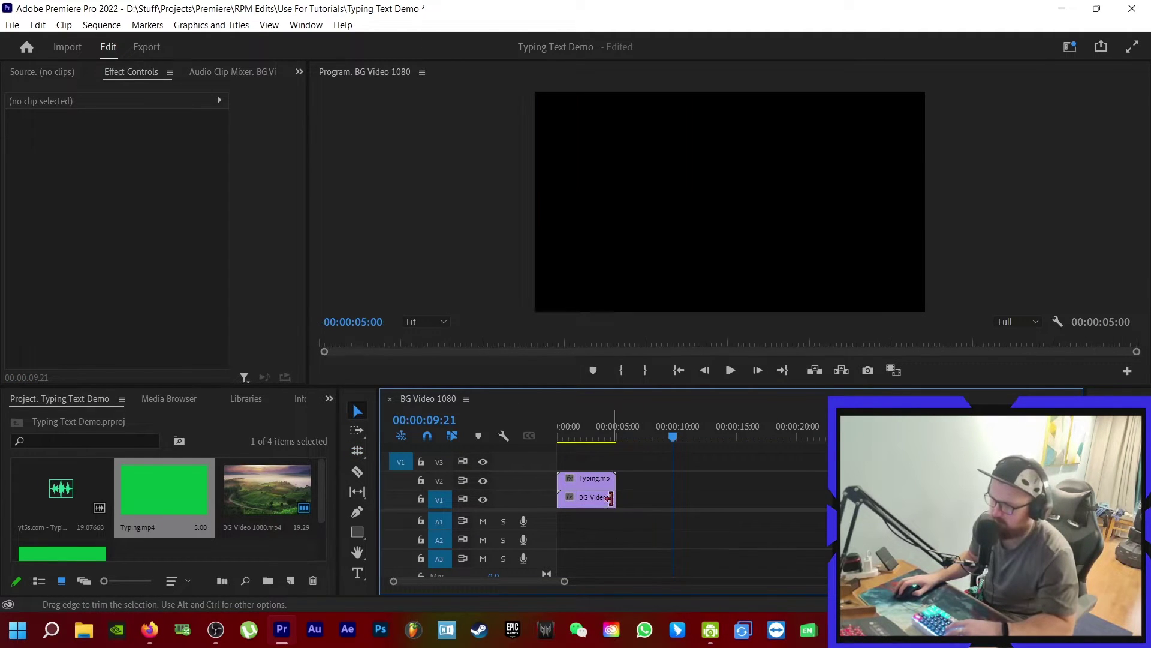
{"action": "left_click_drag", "start_coordinate": [590, 423], "coordinate": [583, 423]}
Step: Search the effects for 'key' and apply Ultra Key to the Typing.mp4 clip
{"action": "left_click", "coordinate": [585, 485]}
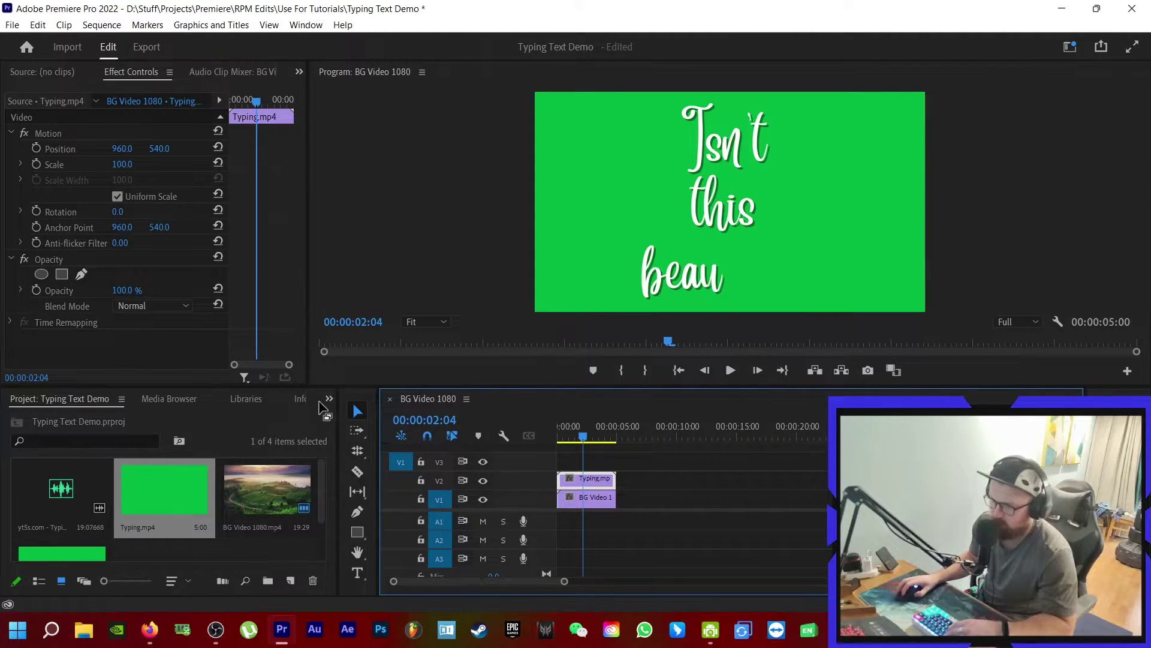
{"action": "left_click", "coordinate": [328, 398]}
{"action": "left_click", "coordinate": [384, 482]}
{"action": "left_click", "coordinate": [100, 418]}
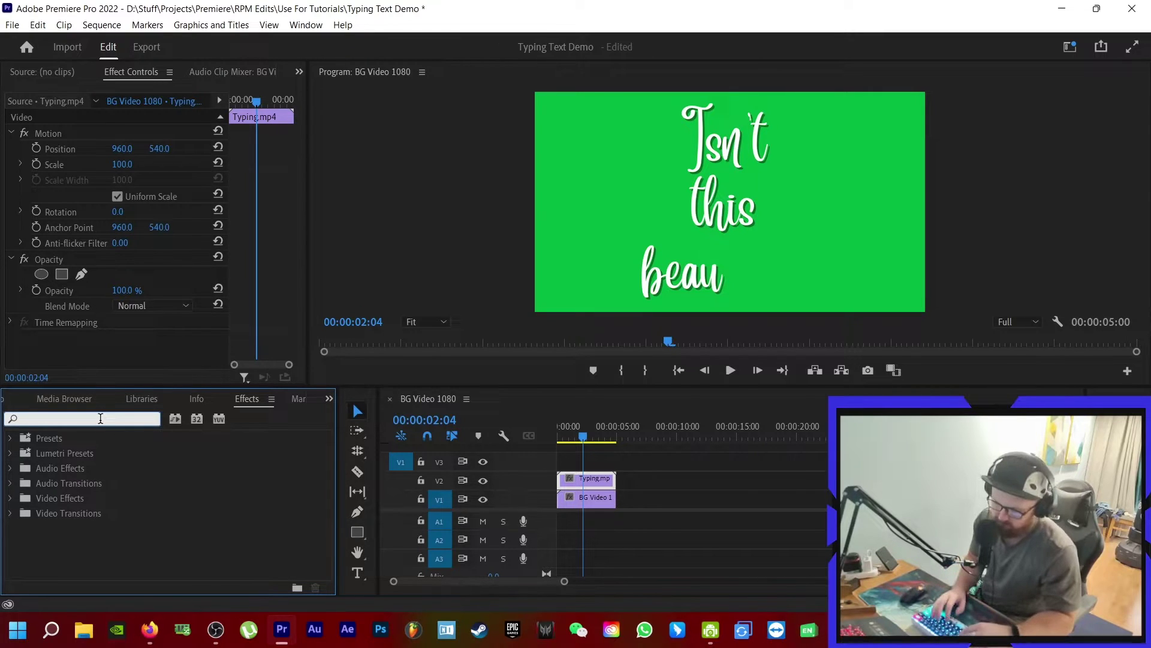
{"action": "type", "text": "key"}
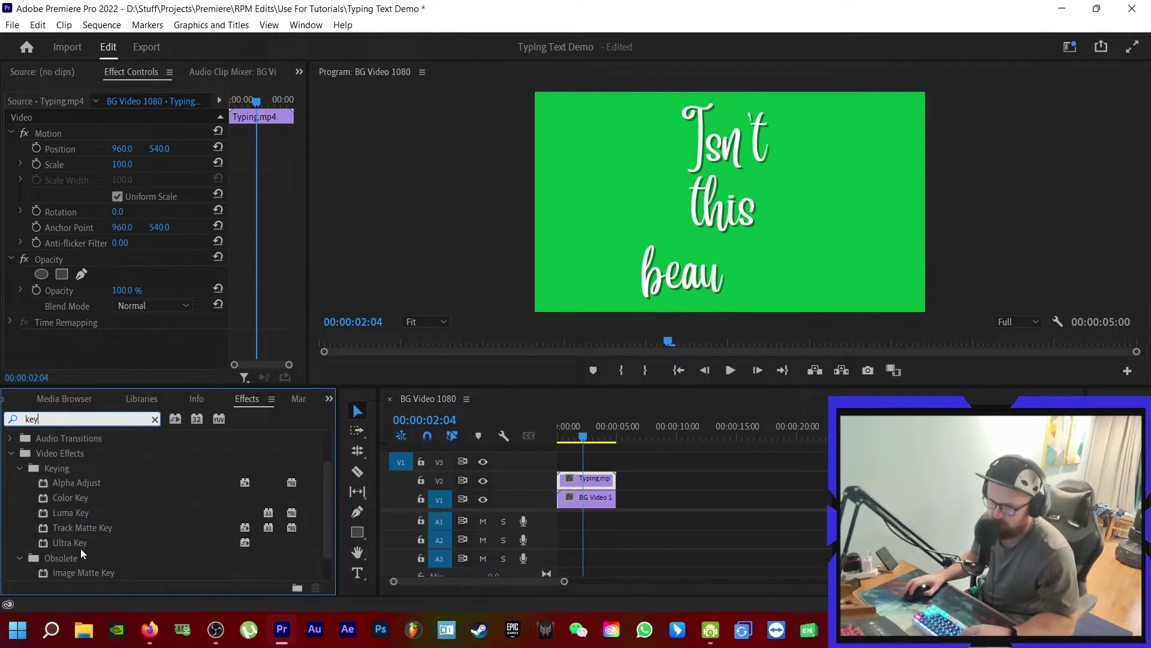
{"action": "left_click_drag", "start_coordinate": [79, 549], "coordinate": [591, 480]}
Step: Sample the green background as Ultra Key's key colour and play back the result
{"action": "left_click", "coordinate": [604, 437]}
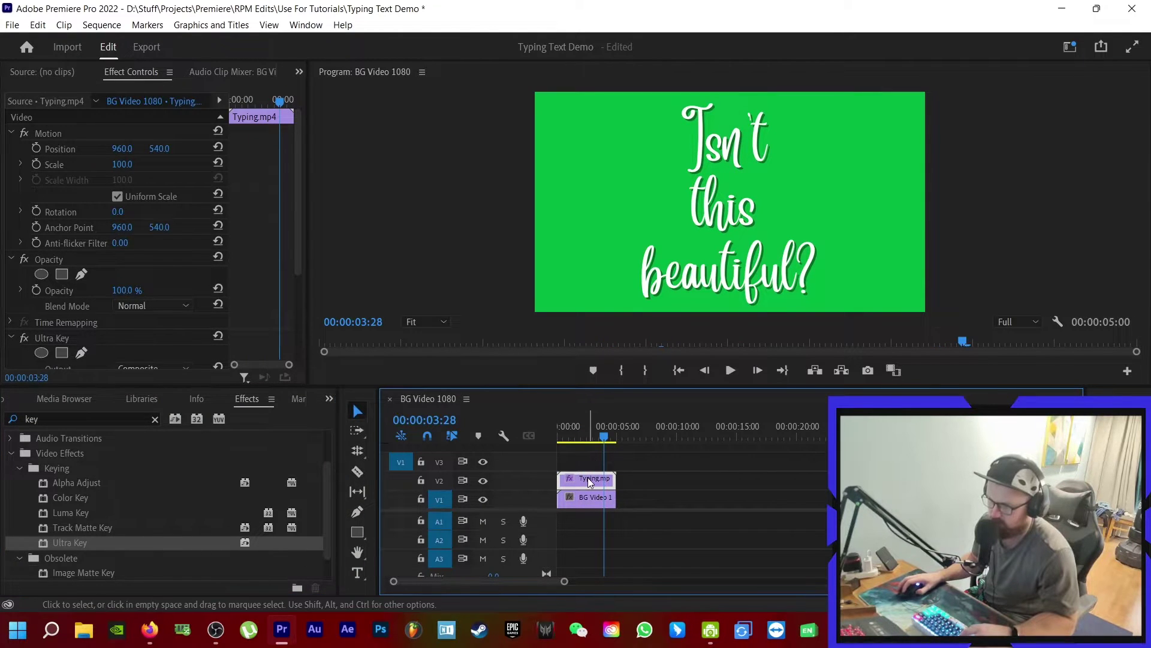
{"action": "scroll", "coordinate": [193, 212], "scroll_direction": "down", "scroll_amount": 3}
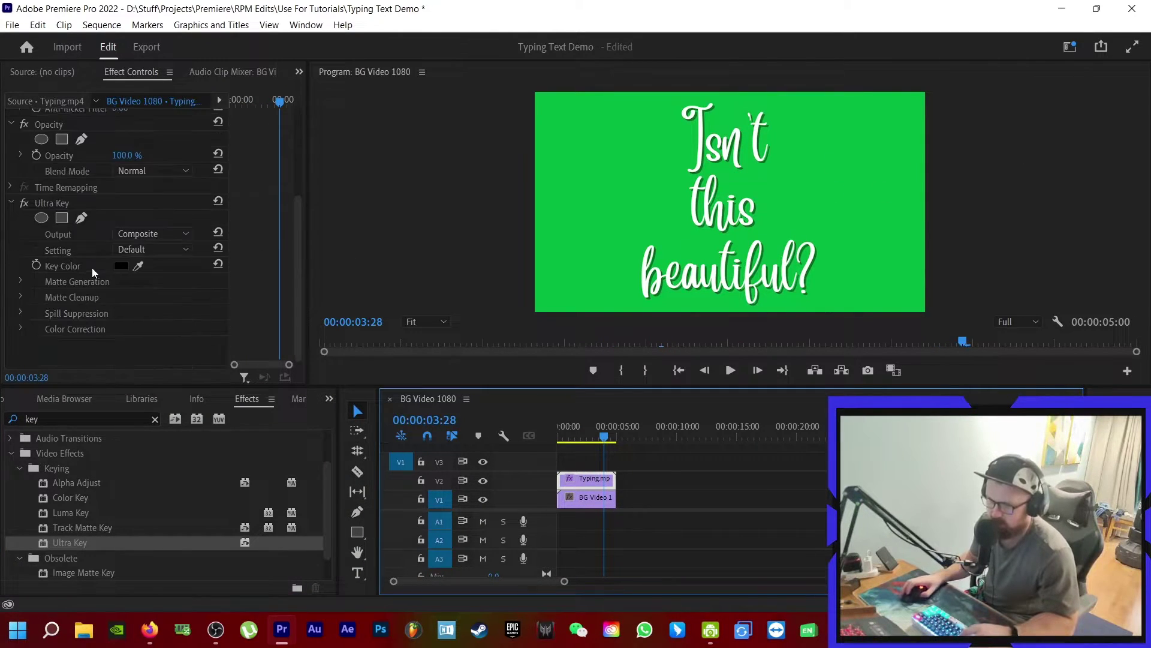
{"action": "left_click", "coordinate": [139, 267]}
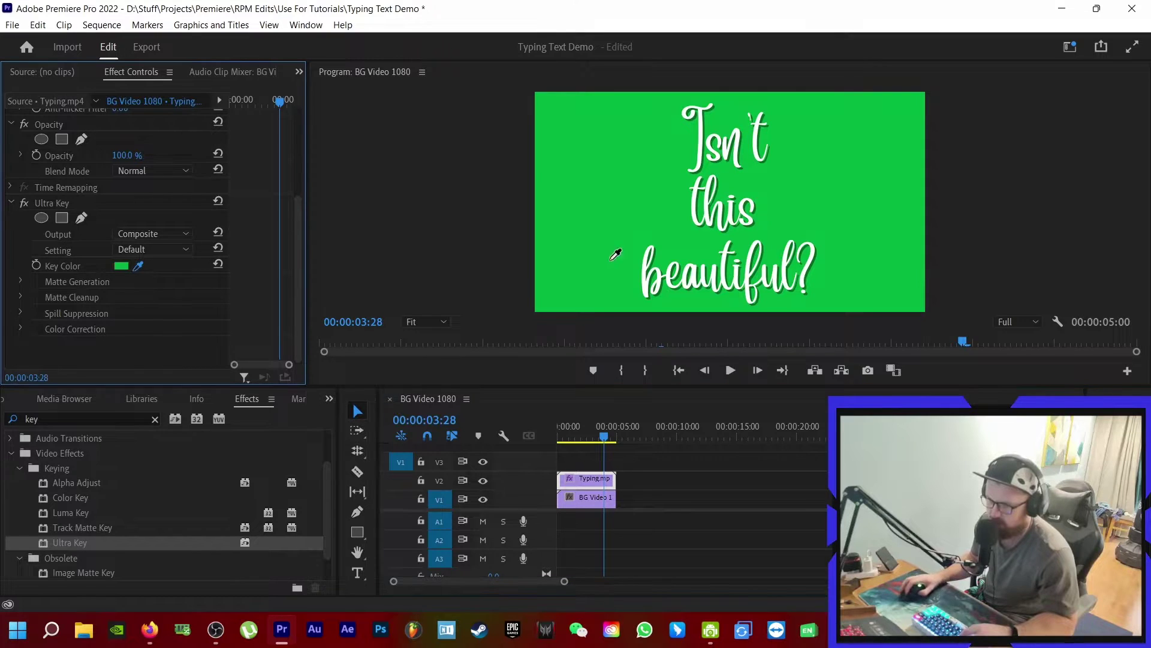
{"action": "left_click", "coordinate": [596, 242]}
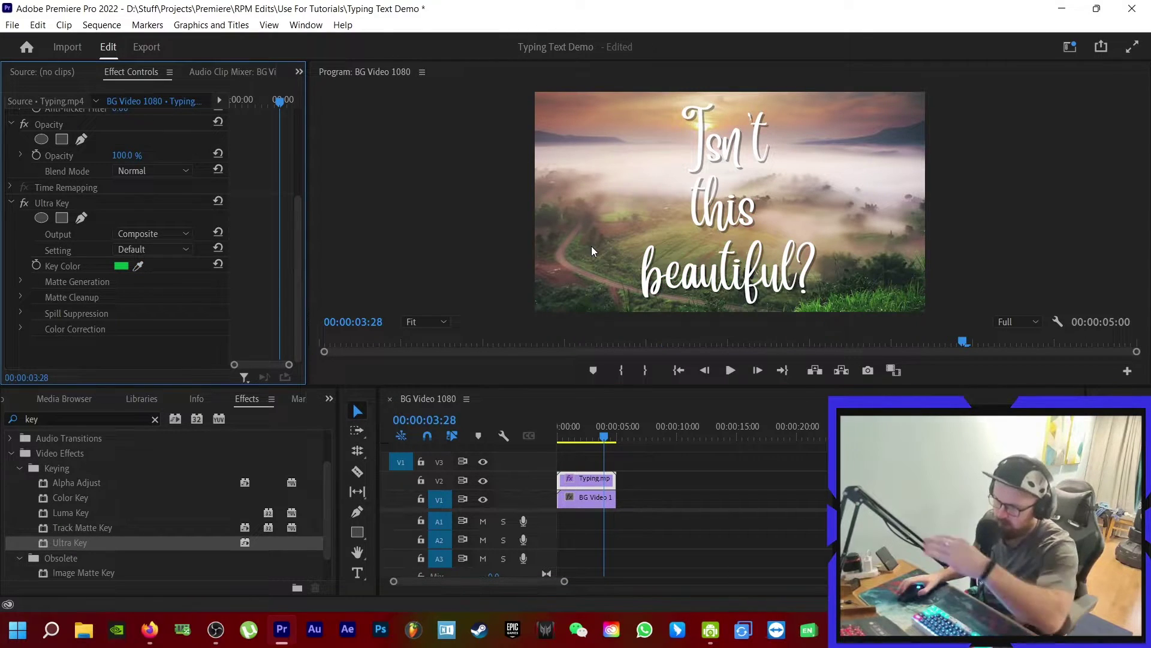
{"action": "key", "text": "Home"}
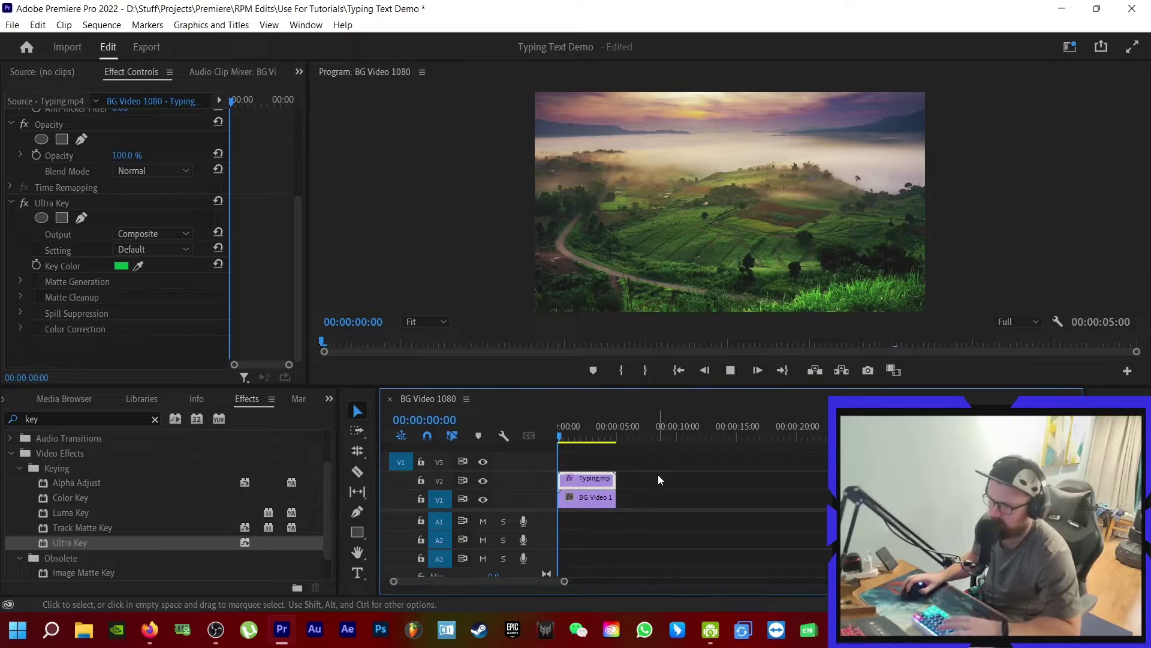
{"action": "key", "text": "space"}
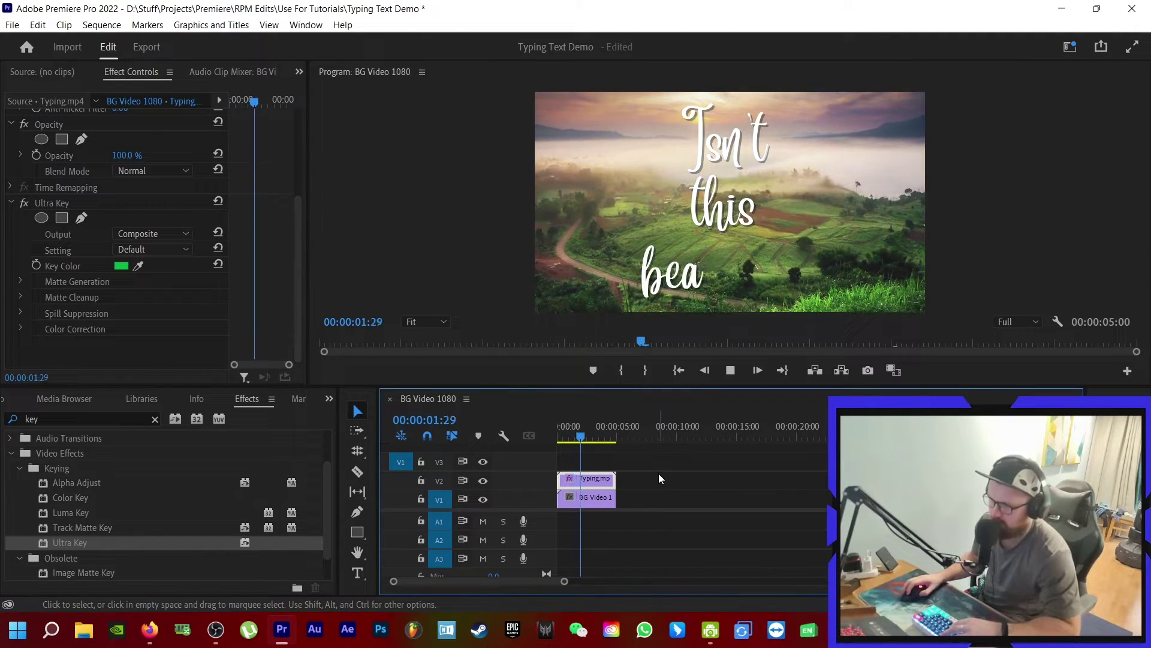
{"action": "key", "text": "space"}
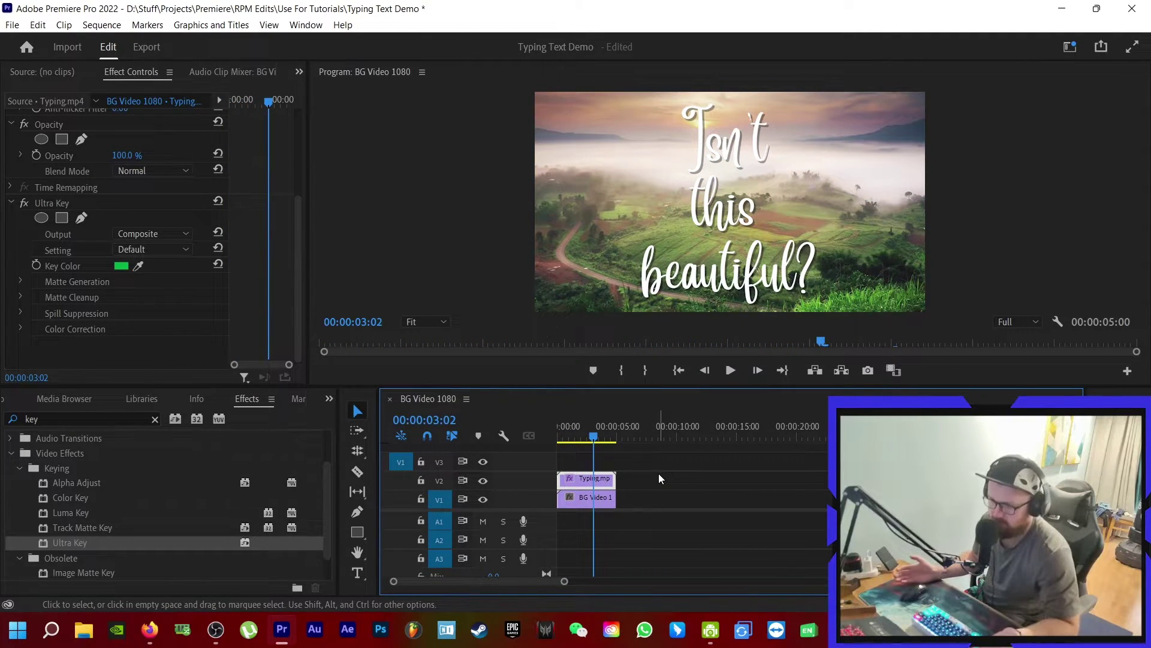
Step: Apply a Gaussian Blur effect to the BG Video landscape clip
{"action": "left_click", "coordinate": [587, 500]}
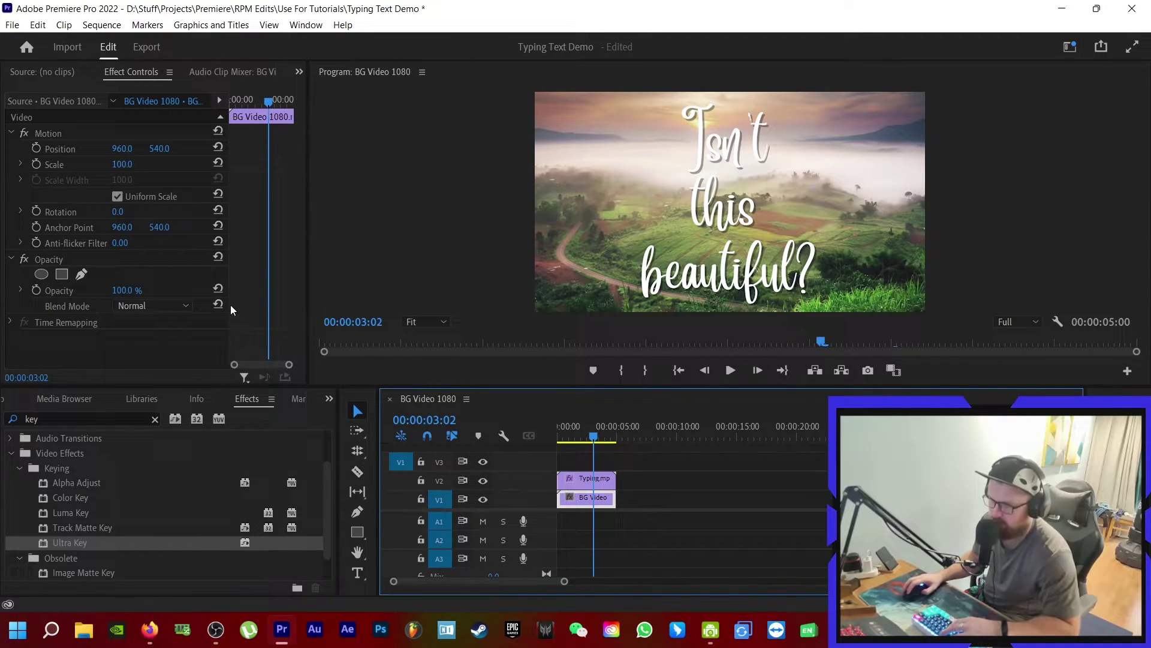
{"action": "left_click", "coordinate": [154, 419]}
{"action": "type", "text": "blur"}
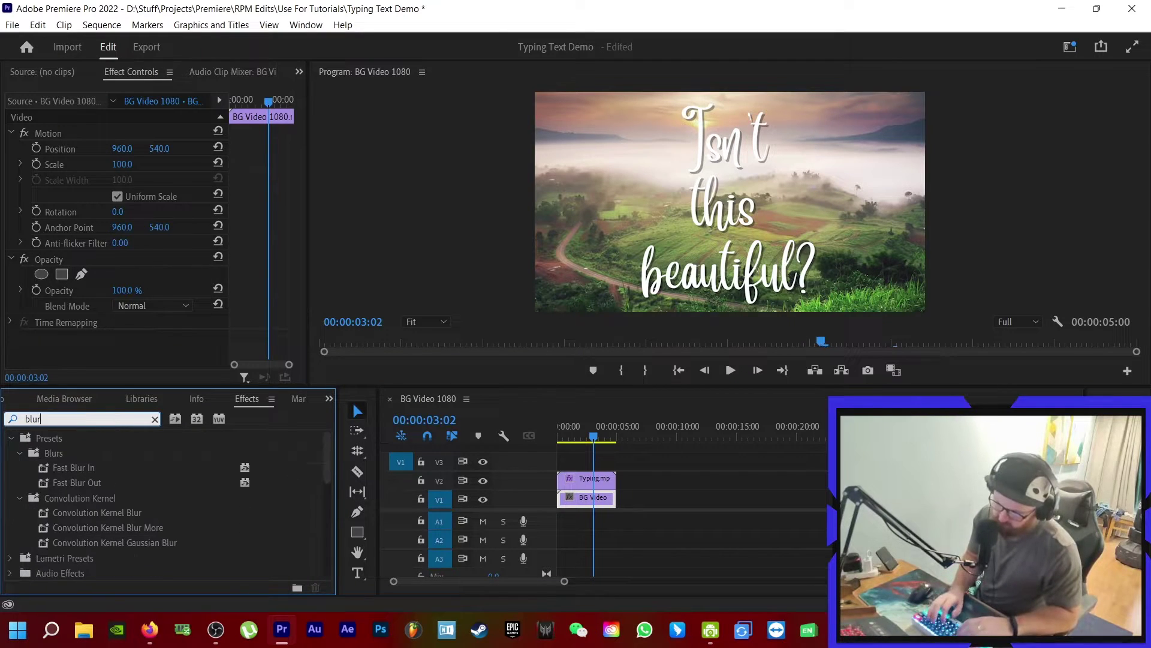
{"action": "scroll", "coordinate": [95, 481], "scroll_direction": "down", "scroll_amount": 5}
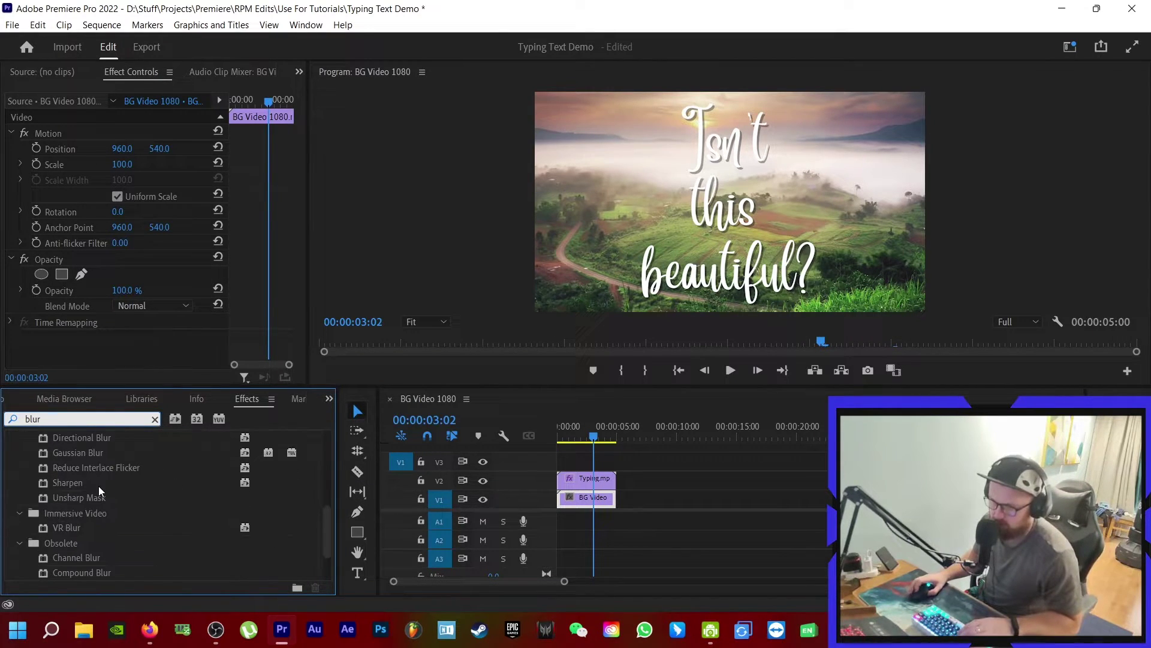
{"action": "left_click", "coordinate": [88, 483]}
{"action": "left_click_drag", "start_coordinate": [87, 483], "coordinate": [591, 502]}
Step: Enter an initial Blurriness value and preview the blurred background from the start
{"action": "scroll", "coordinate": [123, 282], "scroll_direction": "down", "scroll_amount": 3}
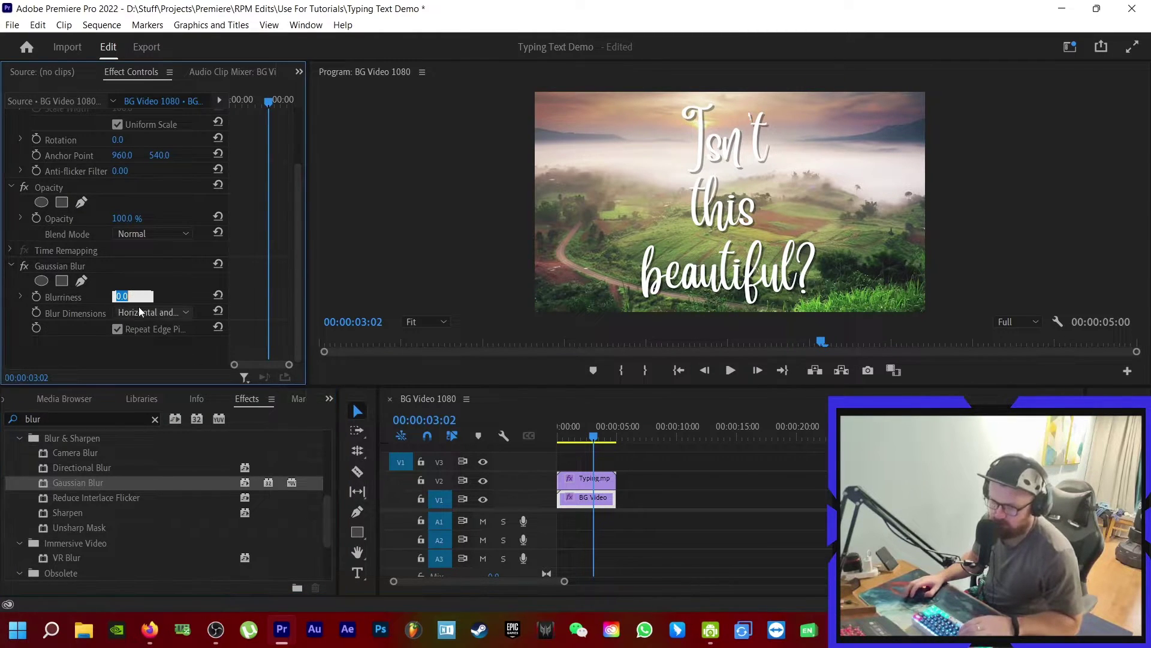
{"action": "type", "text": "5"}
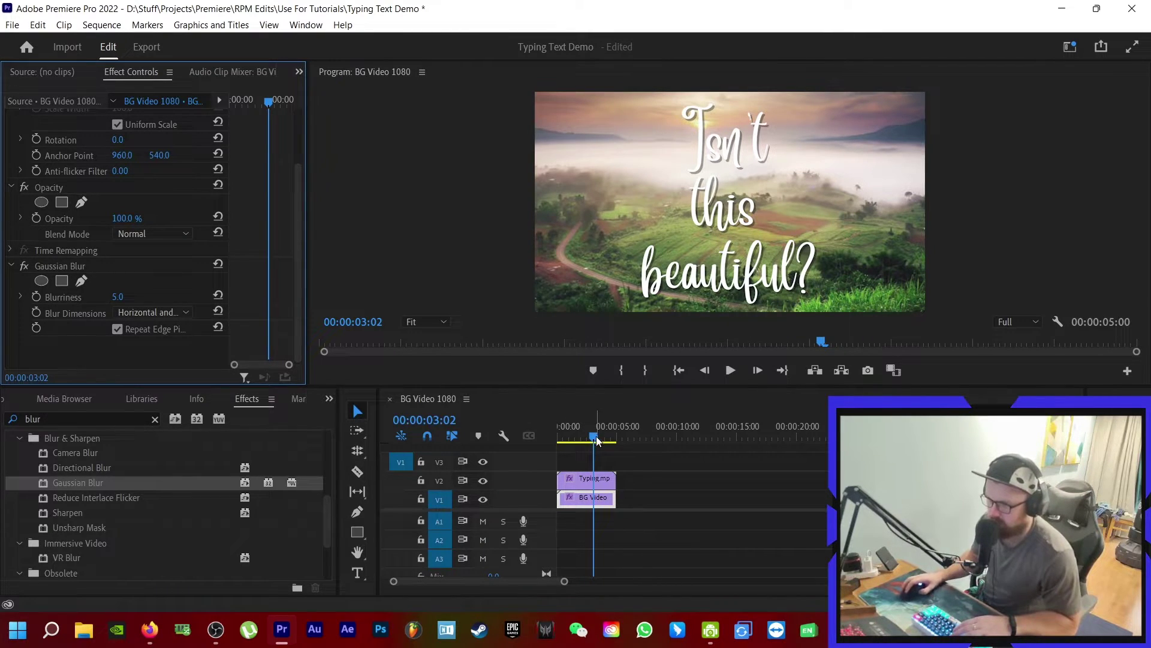
{"action": "left_click_drag", "start_coordinate": [597, 442], "coordinate": [540, 438]}
{"action": "key", "text": "space"}
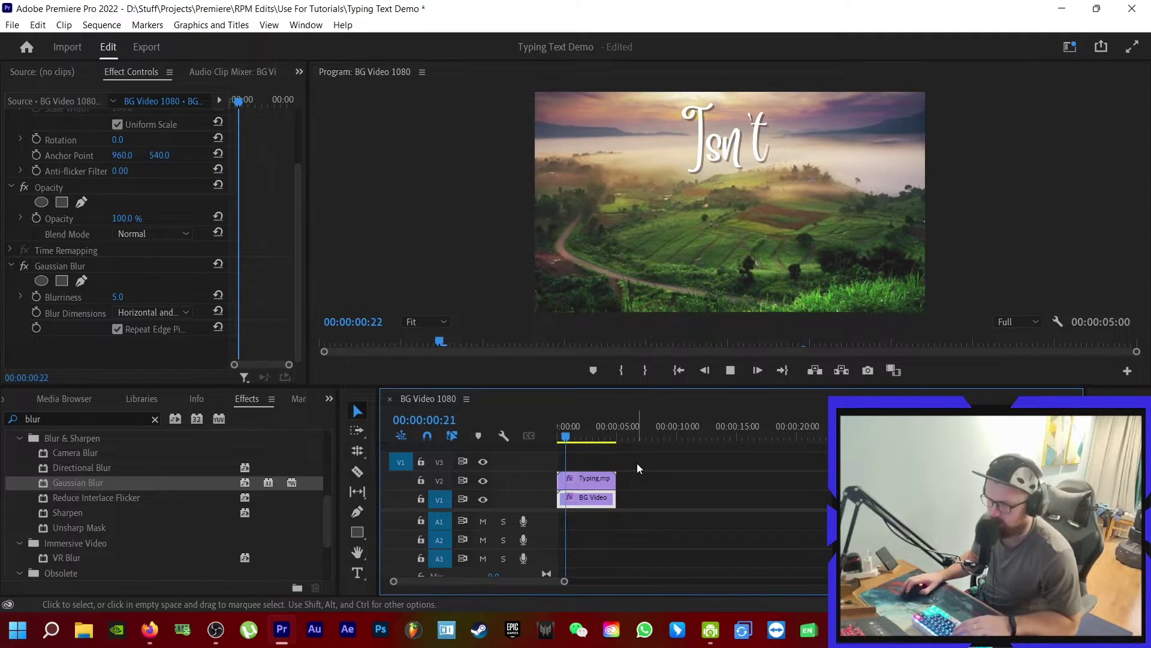
{"action": "key", "text": "space"}
Step: Raise the Gaussian Blur Blurriness to 15 and preview the stronger blur
{"action": "left_click", "coordinate": [126, 296]}
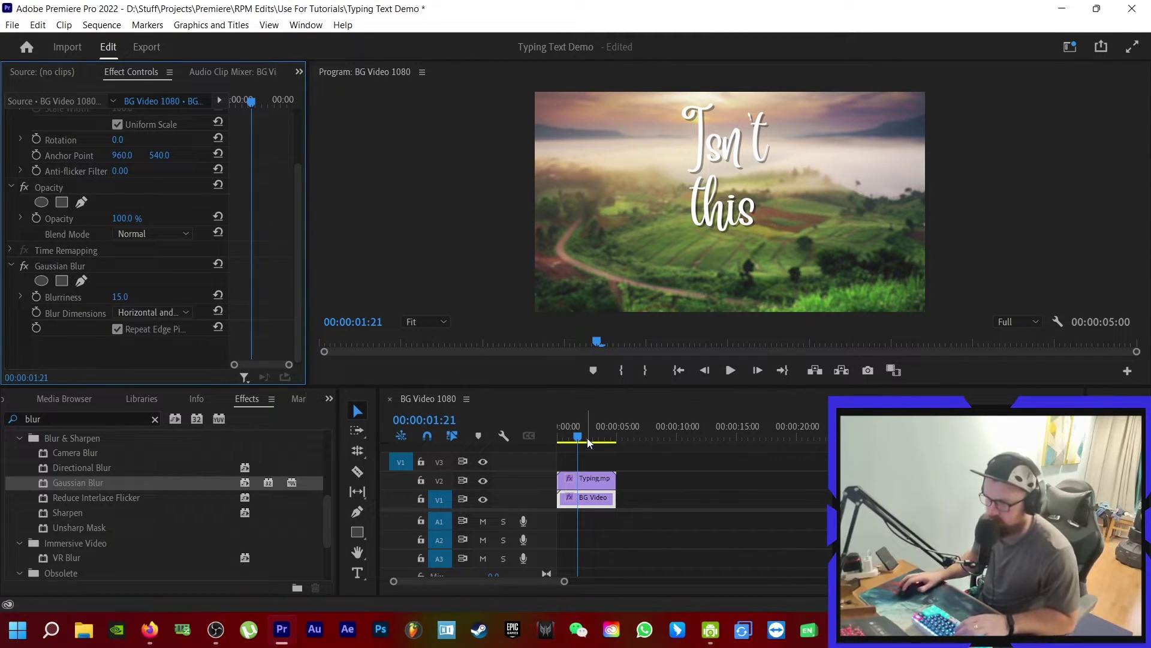
{"action": "left_click_drag", "start_coordinate": [578, 436], "coordinate": [540, 433]}
{"action": "key", "text": "space"}
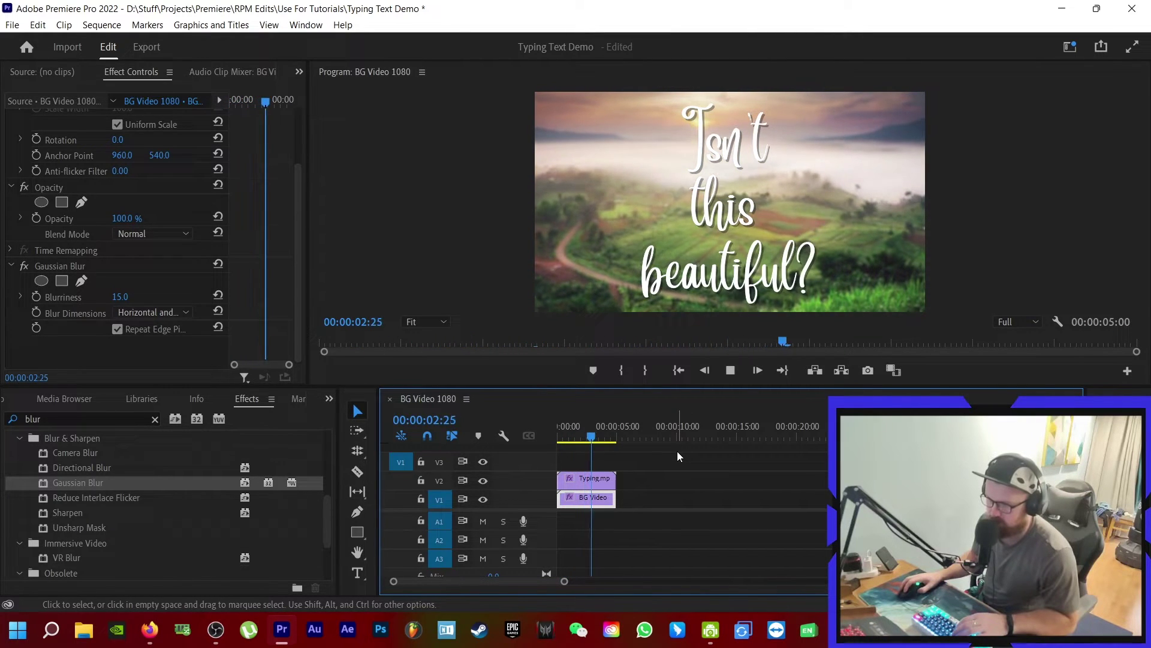
{"action": "key", "text": "space"}
Step: Place the typing sound on A1, trim its silent start, and move it to the sequence start
{"action": "left_click", "coordinate": [156, 419]}
{"action": "key", "text": "shift+1"}
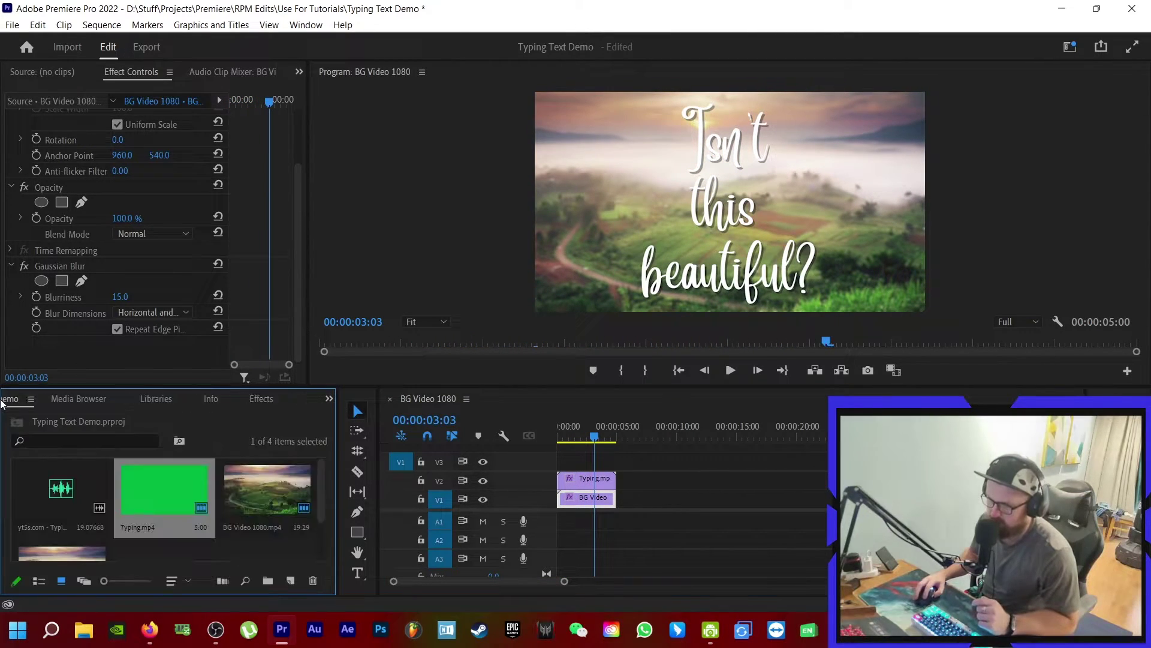
{"action": "left_click_drag", "start_coordinate": [61, 494], "coordinate": [591, 545]}
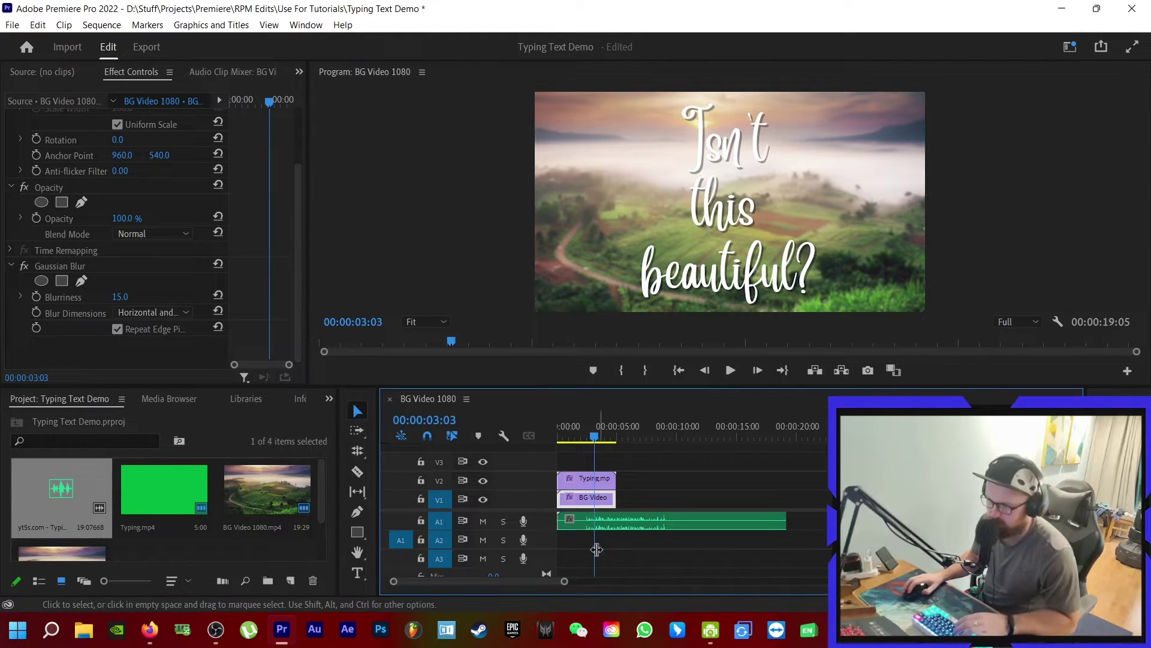
{"action": "key", "text": "equal"}
{"action": "key", "text": "equal"}
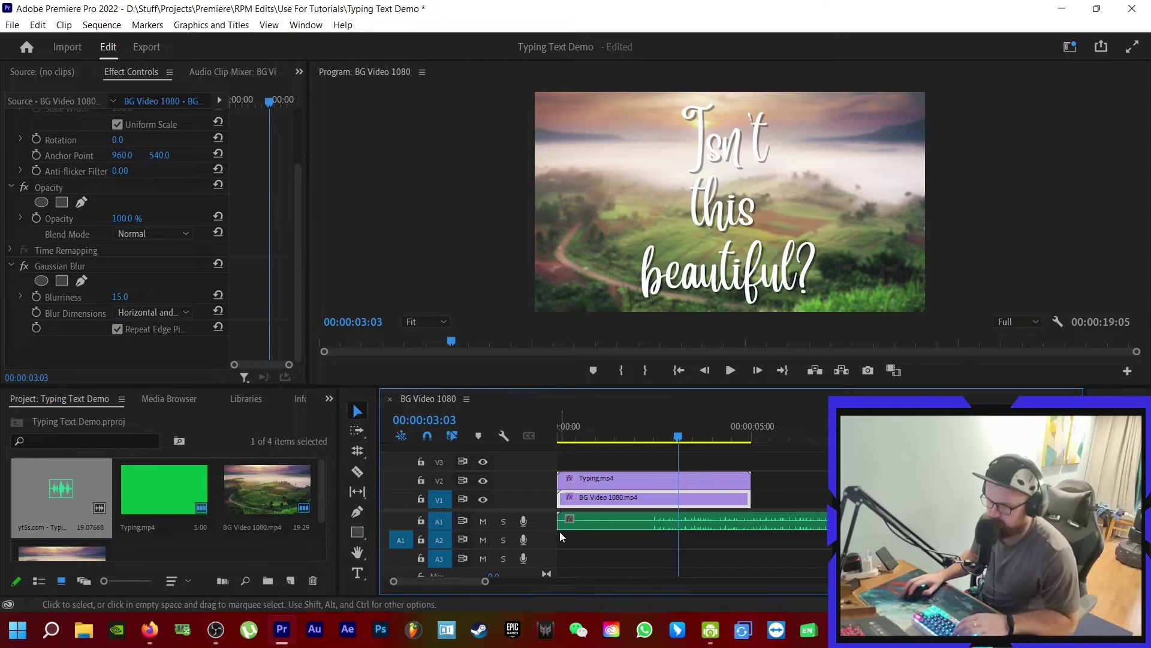
{"action": "left_click_drag", "start_coordinate": [561, 531], "coordinate": [656, 542]}
{"action": "left_click_drag", "start_coordinate": [773, 523], "coordinate": [681, 535]}
Step: Cut the typing sound at five seconds and delete the remainder
{"action": "key", "text": "c"}
{"action": "left_click", "coordinate": [752, 520]}
{"action": "key", "text": "v"}
{"action": "left_click", "coordinate": [798, 522]}
{"action": "key", "text": "Delete"}
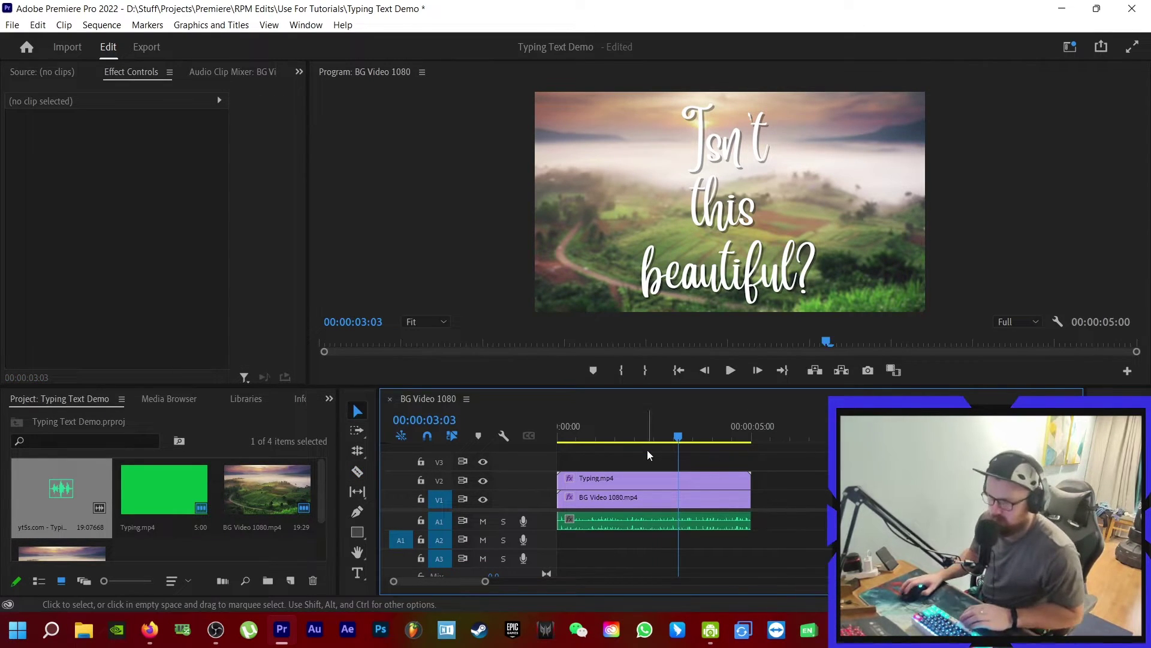
Step: Trim the typing sound to end at 2:29, when the text finishes typing, and preview
{"action": "key", "text": "Home"}
{"action": "key", "text": "space"}
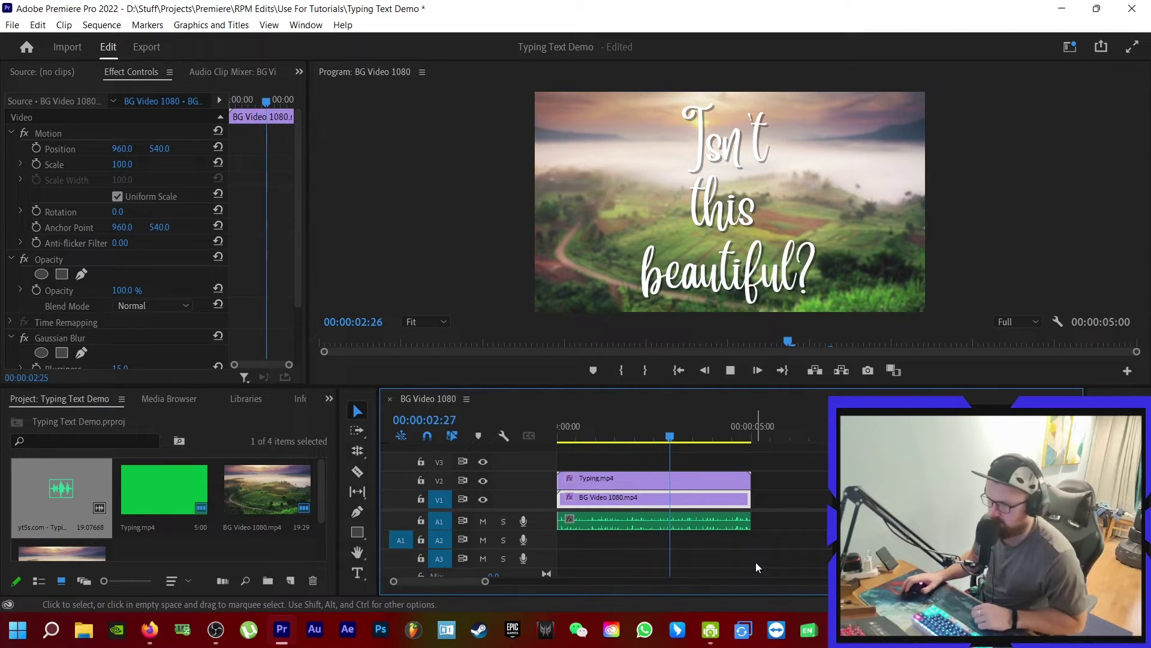
{"action": "key", "text": "space"}
{"action": "left_click_drag", "start_coordinate": [749, 521], "coordinate": [672, 523]}
{"action": "key", "text": "Home"}
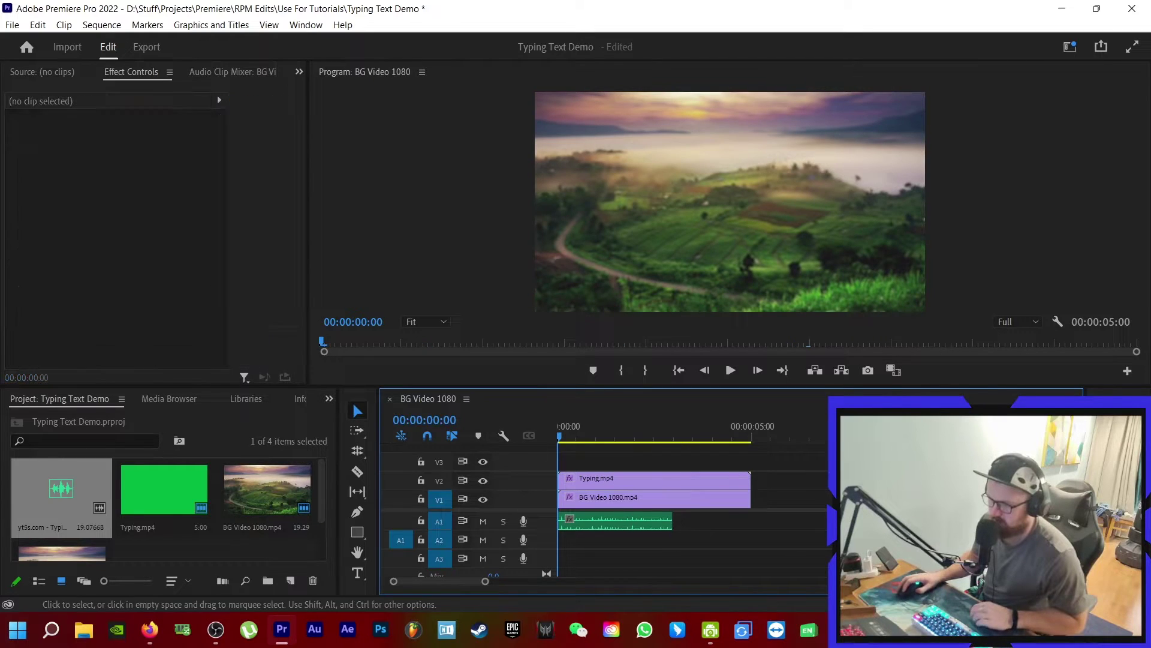
{"action": "key", "text": "space"}
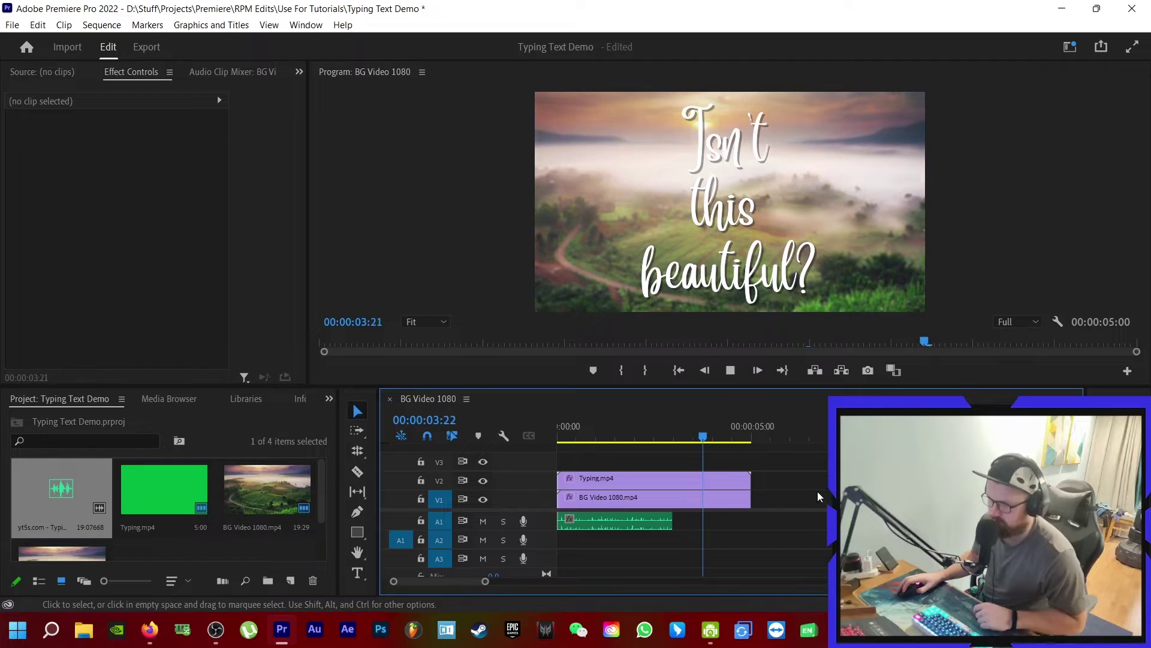
Step: Search the Effects library for 'fade'
{"action": "left_click", "coordinate": [743, 498]}
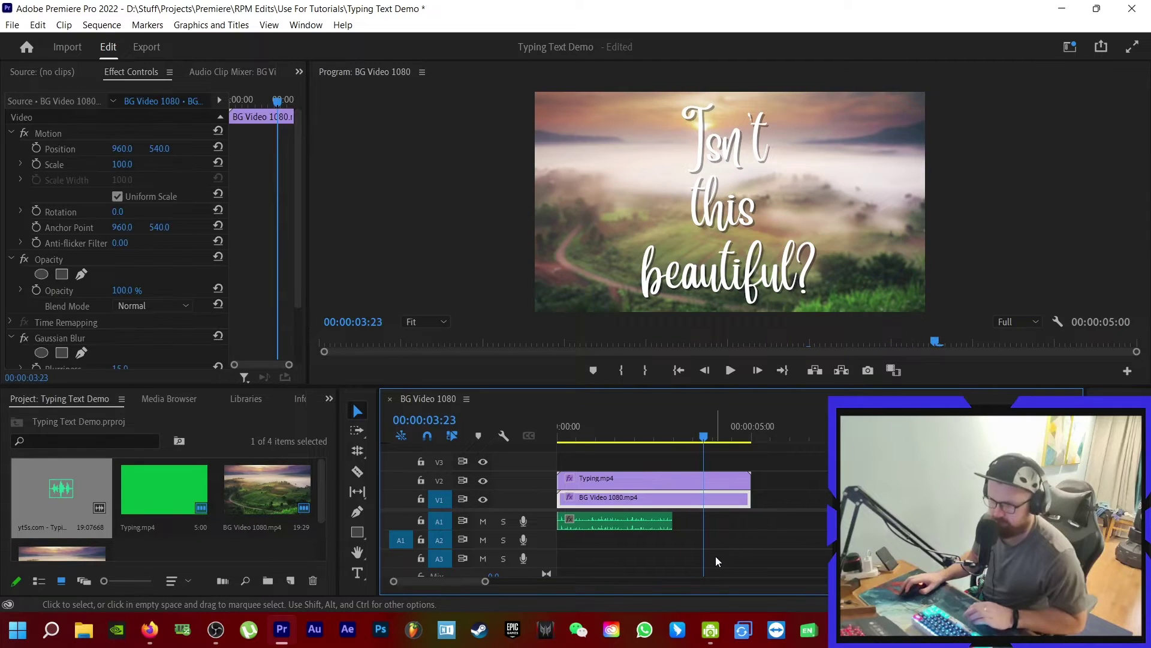
{"action": "left_click", "coordinate": [330, 399]}
{"action": "left_click", "coordinate": [351, 477]}
{"action": "left_click", "coordinate": [119, 418]}
{"action": "type", "text": "fade"}
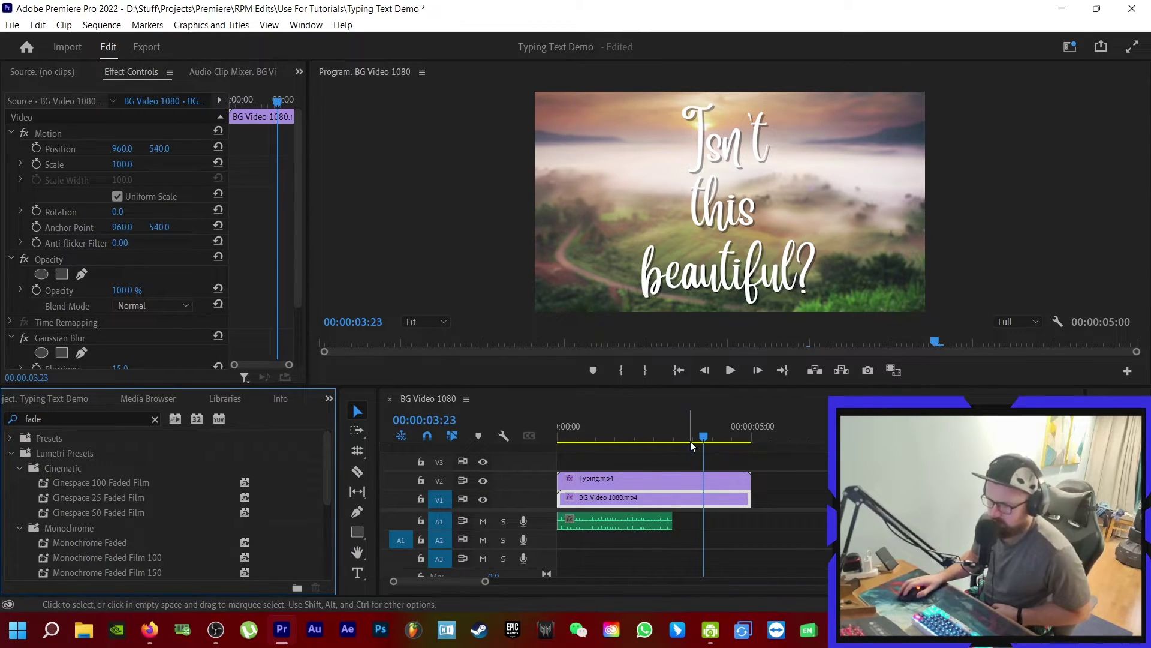
Step: Add an Exponential Fade to the typing sound's end, set it to 5 frames, and play
{"action": "left_click_drag", "start_coordinate": [696, 439], "coordinate": [719, 437]}
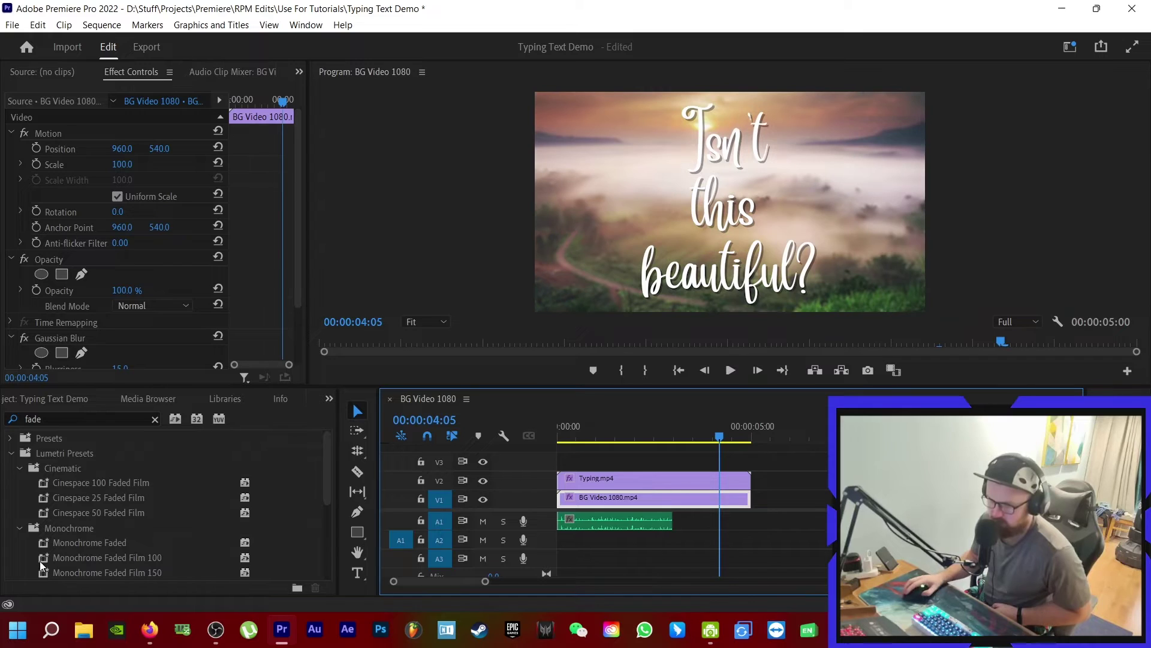
{"action": "scroll", "coordinate": [56, 531], "scroll_direction": "down", "scroll_amount": 4}
{"action": "left_click_drag", "start_coordinate": [88, 544], "coordinate": [695, 565]}
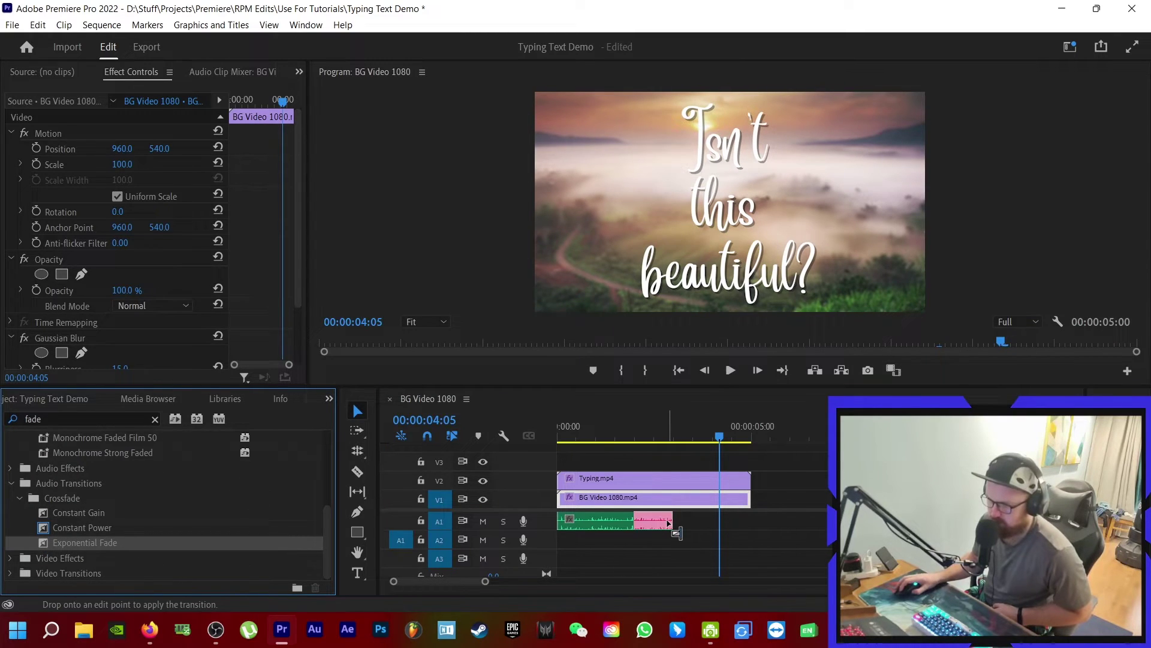
{"action": "left_click_drag", "start_coordinate": [665, 520], "coordinate": [652, 523]}
{"action": "left_click", "coordinate": [638, 520]}
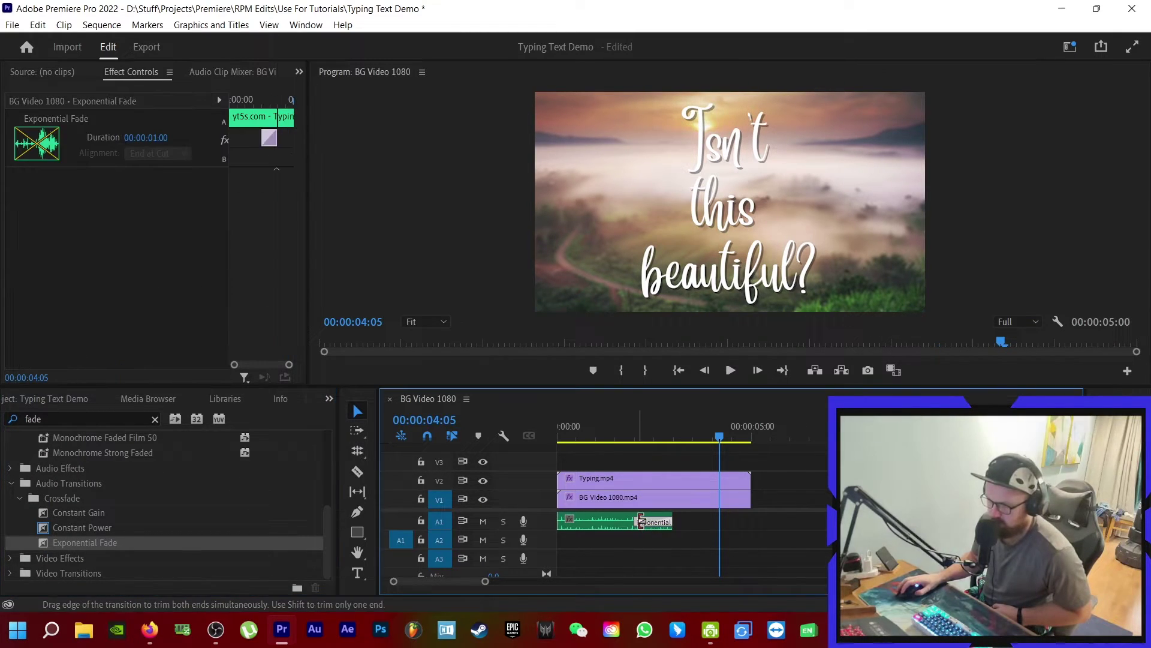
{"action": "double_click", "coordinate": [646, 522]}
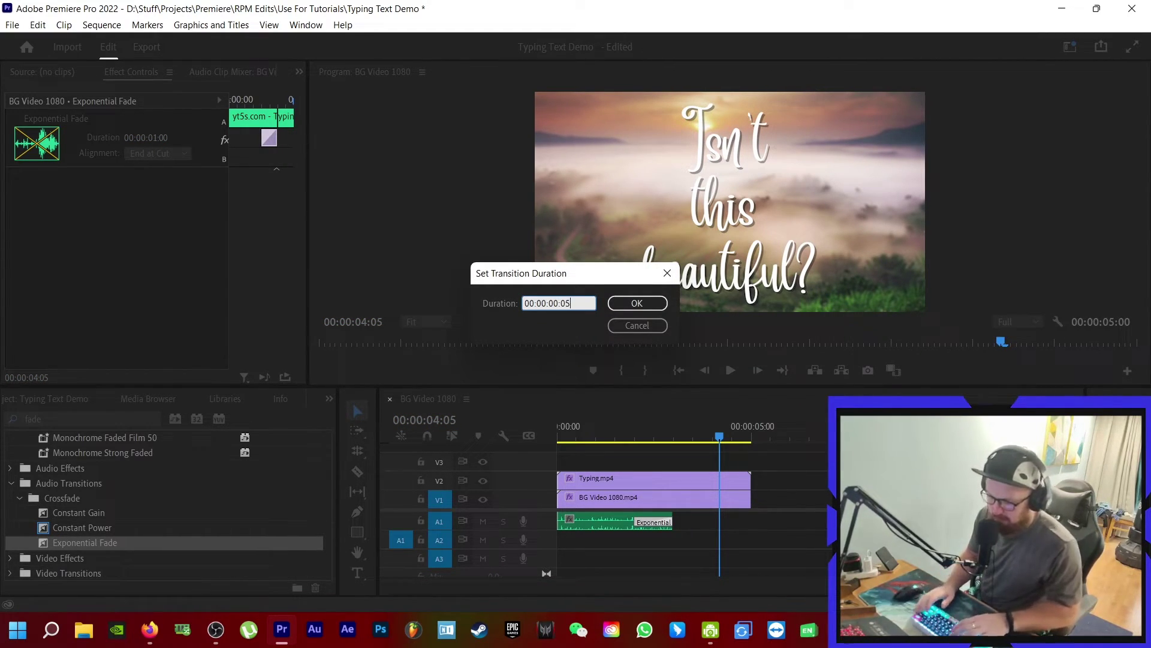
{"action": "key", "text": "Return"}
{"action": "key", "text": "space"}
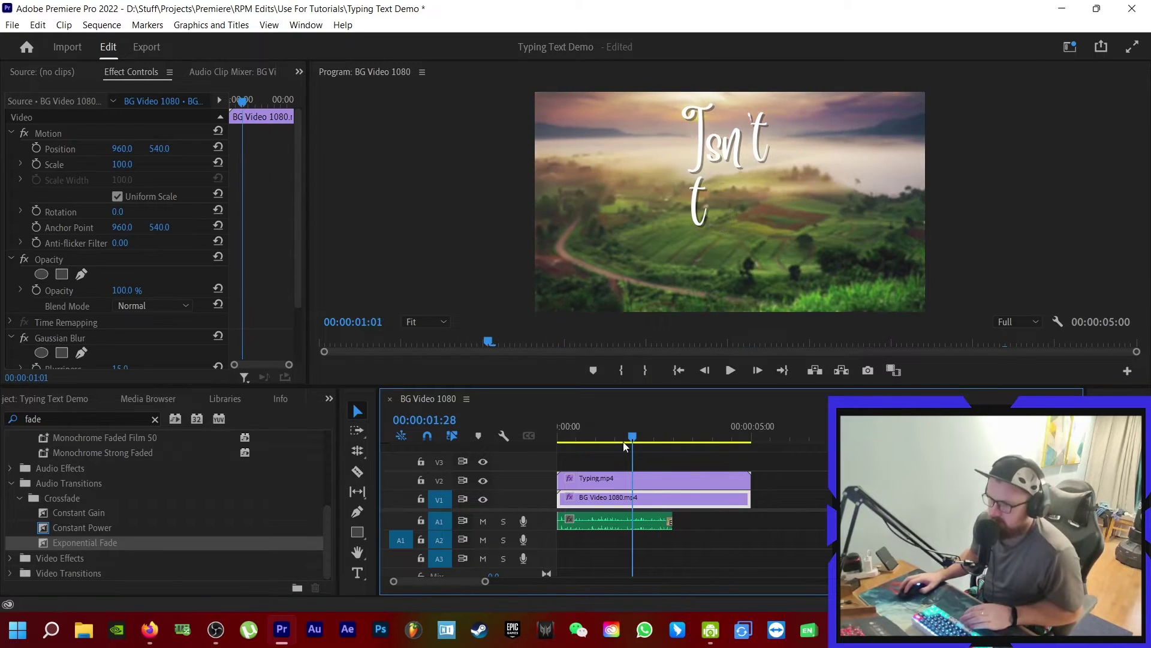
Step: Replay the sequence from the start until the heading finishes typing, then show the Project media list
{"action": "left_click", "coordinate": [752, 535]}
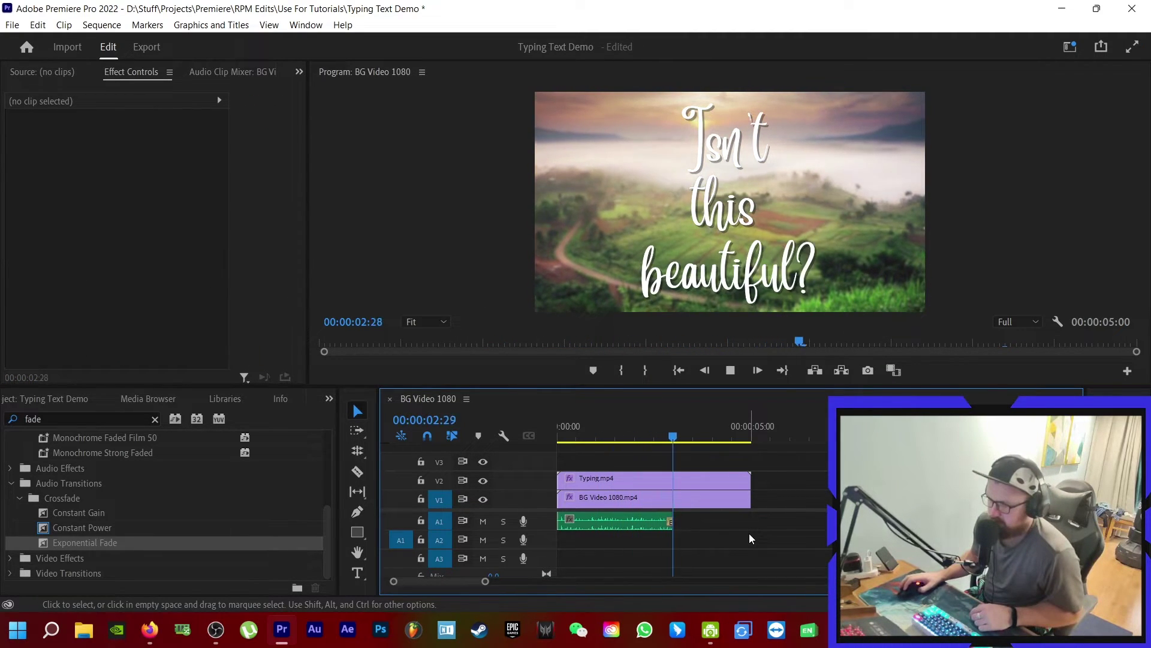
{"action": "key", "text": "space"}
{"action": "left_click", "coordinate": [716, 544]}
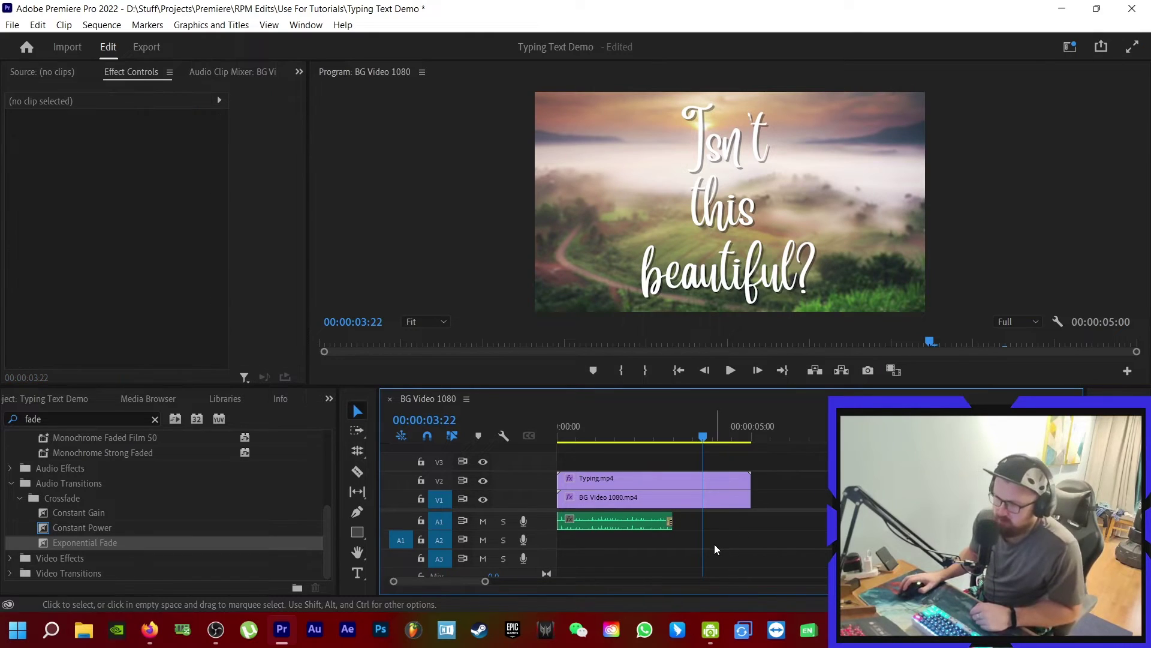
{"action": "left_click_drag", "start_coordinate": [485, 583], "coordinate": [488, 586]}
{"action": "key", "text": "Home"}
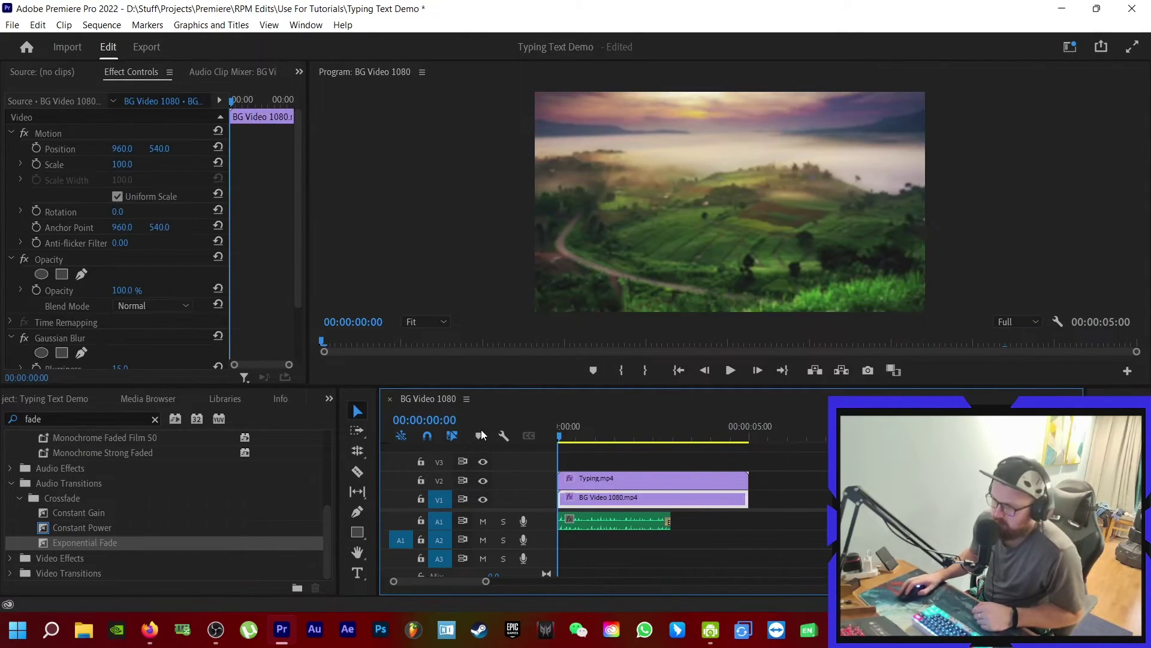
{"action": "left_click", "coordinate": [688, 451]}
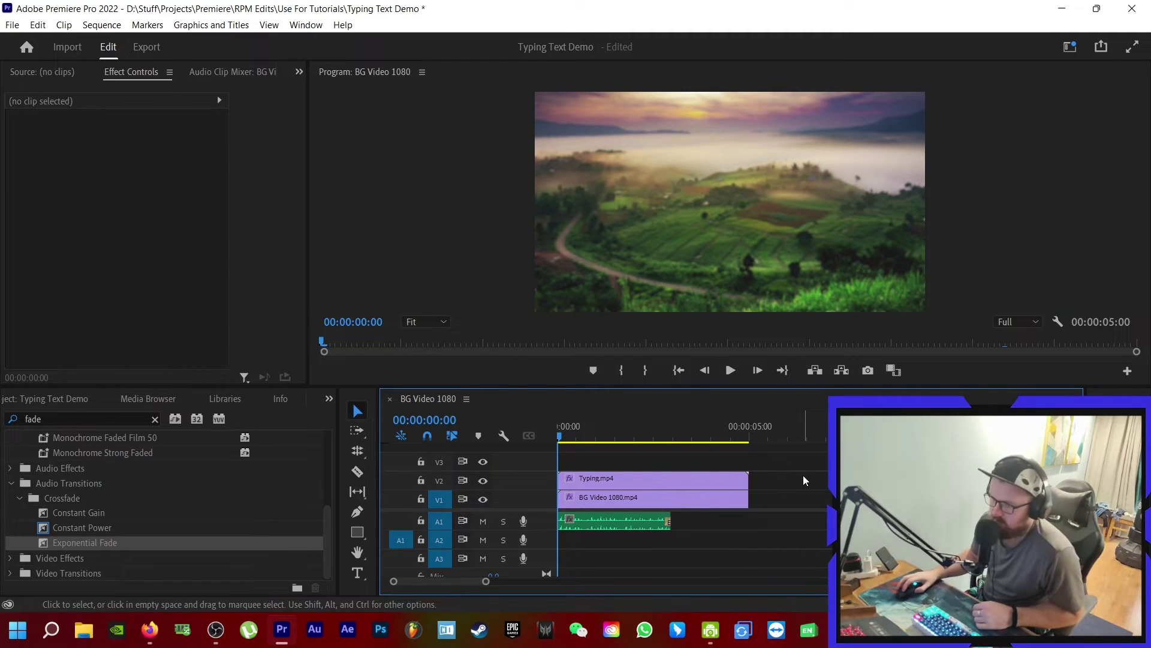
{"action": "key", "text": "space"}
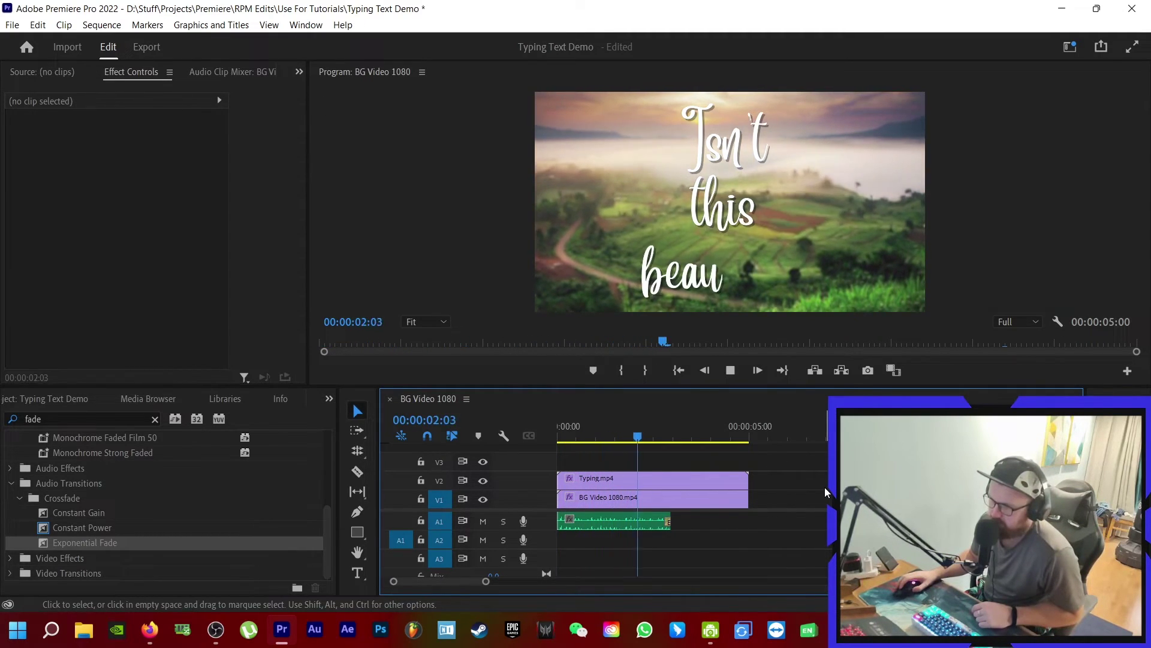
{"action": "key", "text": "space"}
{"action": "left_click", "coordinate": [720, 497]}
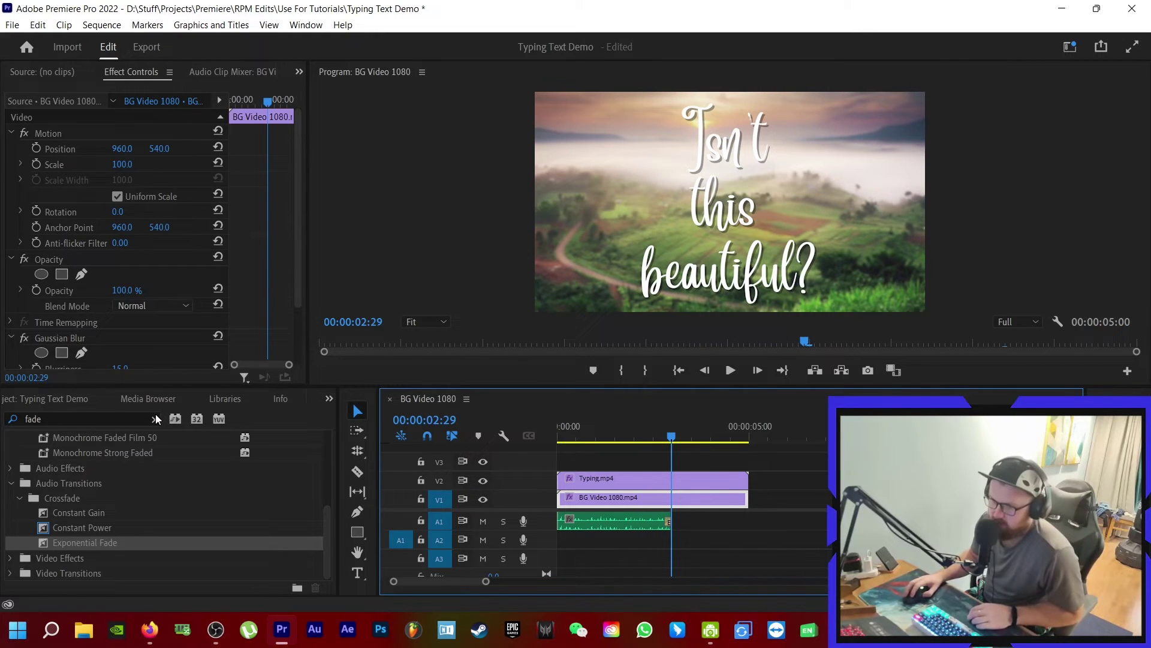
{"action": "left_click", "coordinate": [55, 398]}
Step: Import 'Lo-fi Music Box NO TAGS' from D: Projects > Fruity Loops > Beat Storage
{"action": "double_click", "coordinate": [161, 553]}
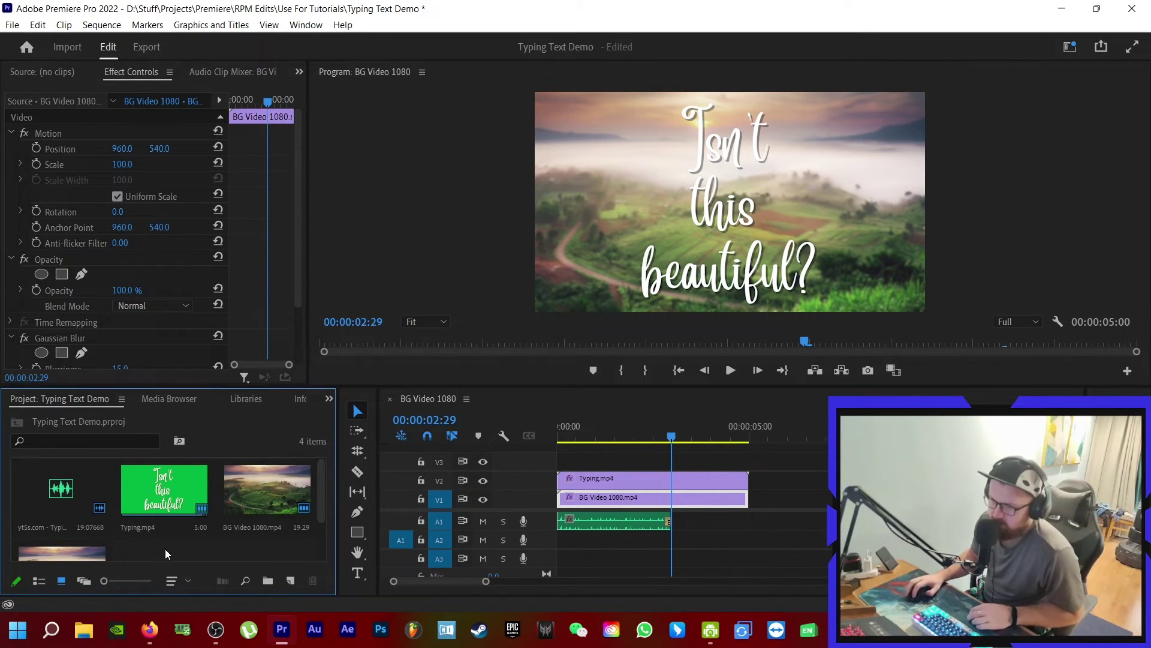
{"action": "scroll", "coordinate": [51, 255], "scroll_direction": "up", "scroll_amount": 5}
{"action": "scroll", "coordinate": [52, 255], "scroll_direction": "up", "scroll_amount": 5}
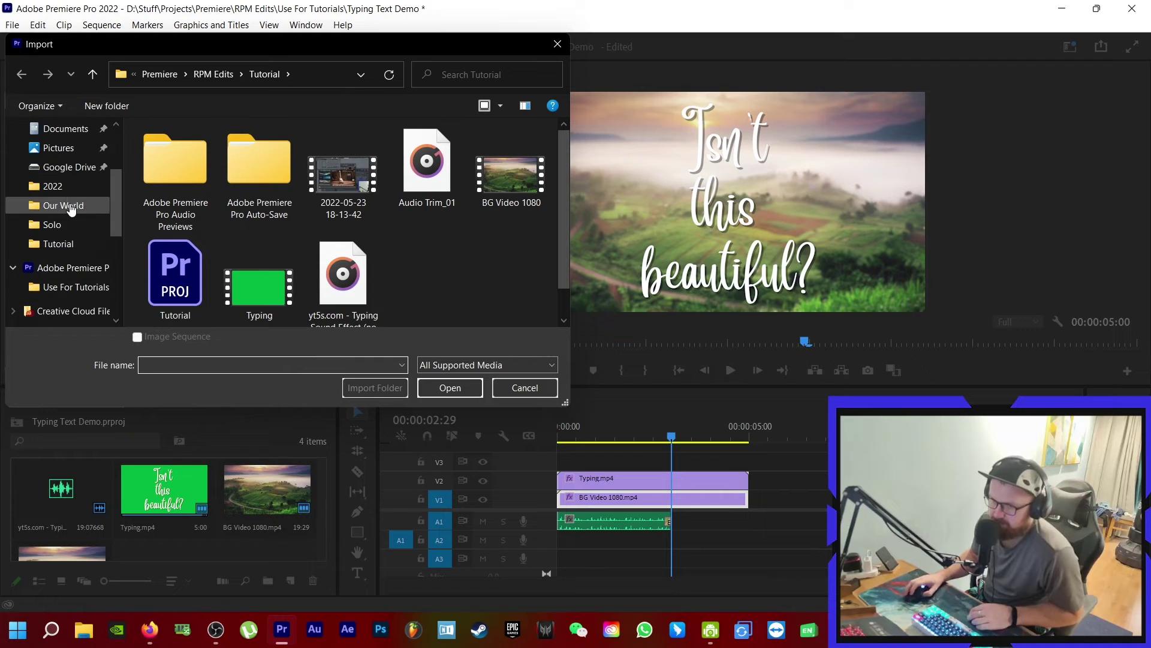
{"action": "left_click", "coordinate": [59, 171]}
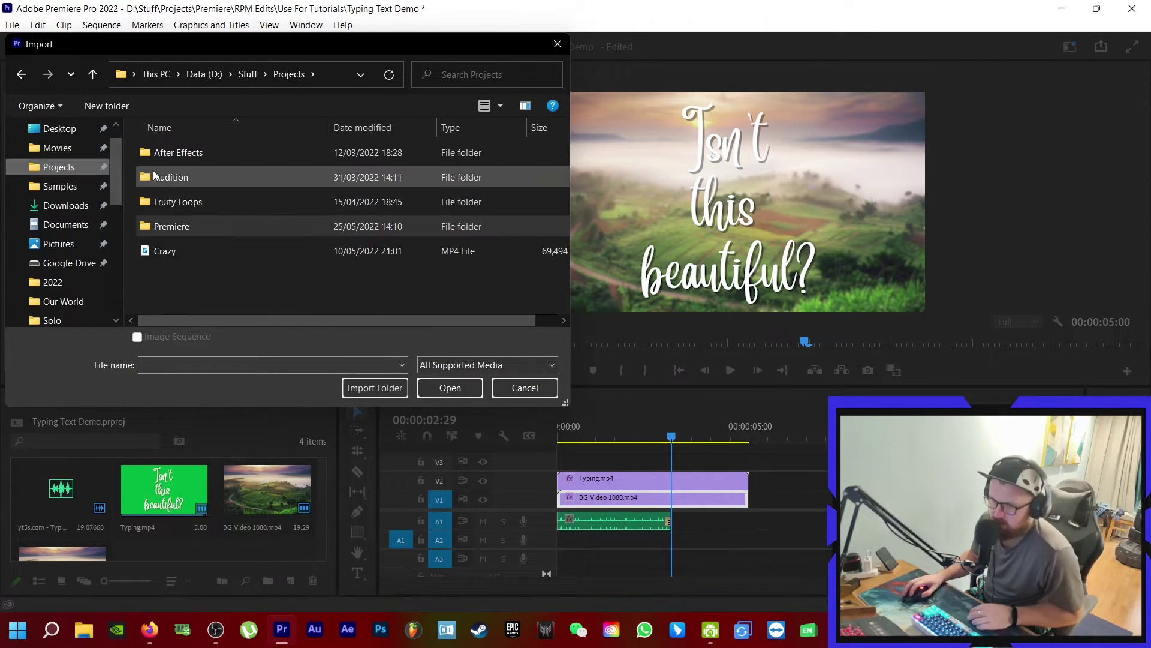
{"action": "double_click", "coordinate": [168, 193]}
{"action": "double_click", "coordinate": [172, 198]}
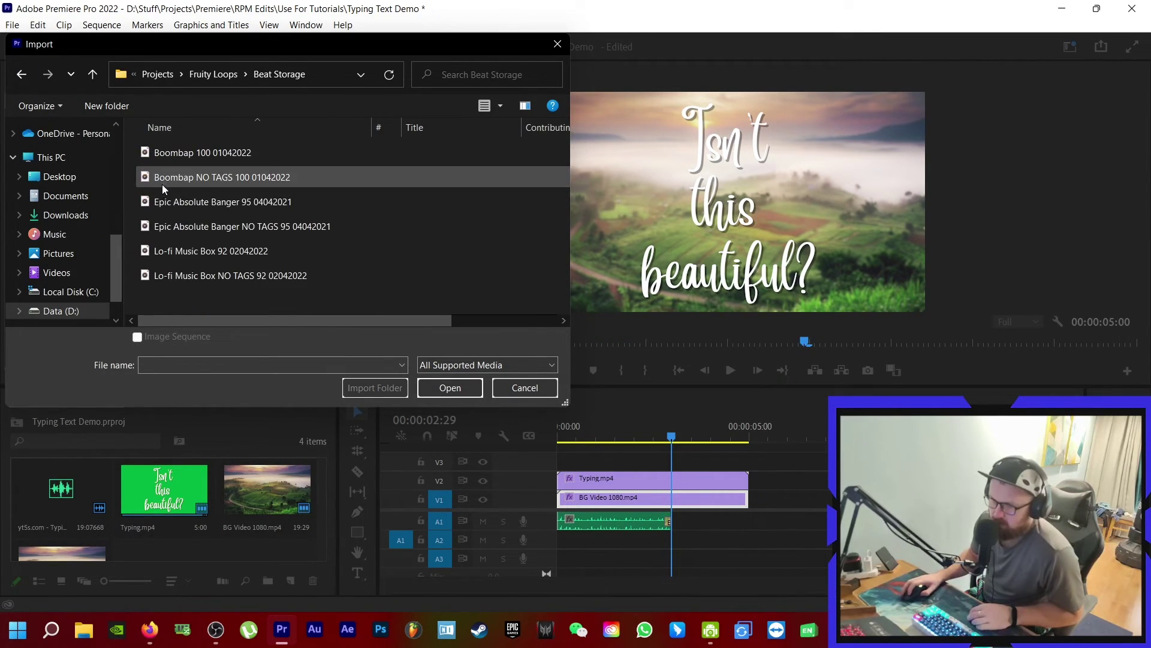
{"action": "double_click", "coordinate": [218, 279]}
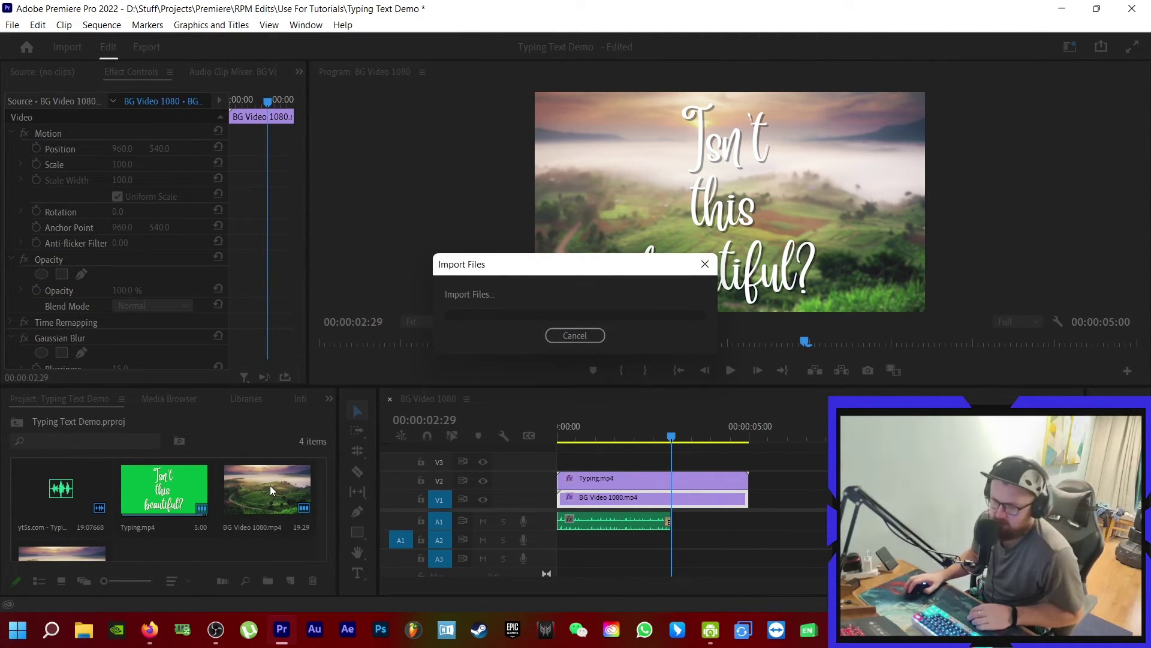
Step: Place the lo-fi music on A2 and delete everything past five seconds
{"action": "mouse_move", "coordinate": [297, 563]}
{"action": "left_mouse_down"}
{"action": "mouse_move", "coordinate": [456, 551]}
{"action": "mouse_move", "coordinate": [605, 560]}
{"action": "mouse_move", "coordinate": [588, 544]}
{"action": "left_mouse_up"}
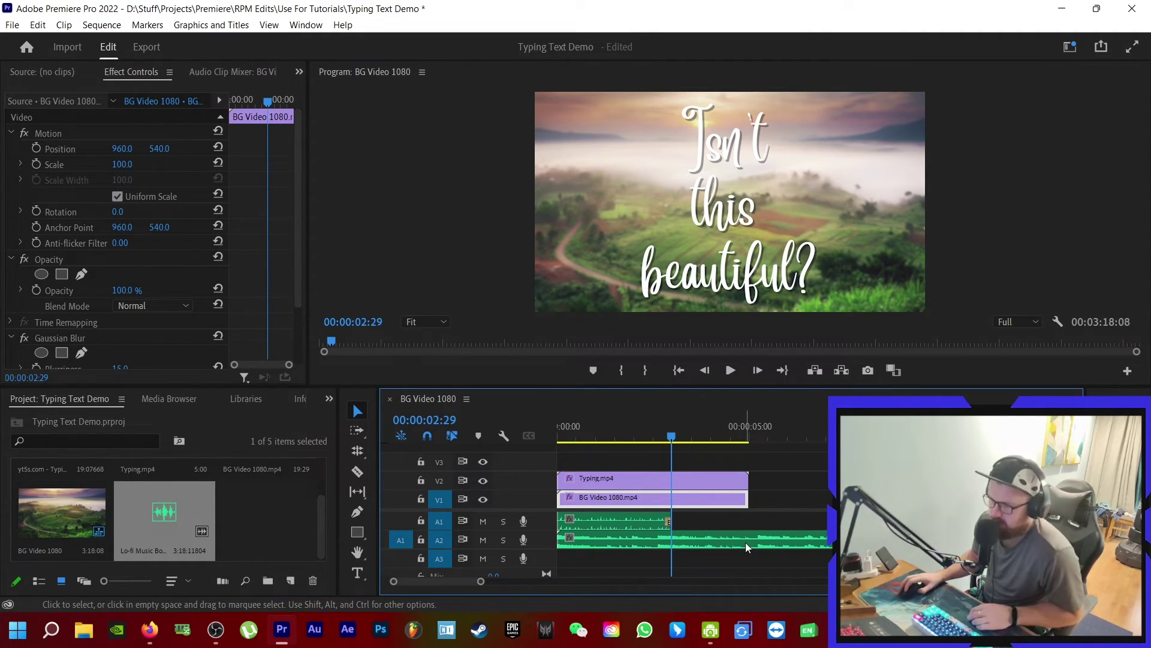
{"action": "key", "text": "c"}
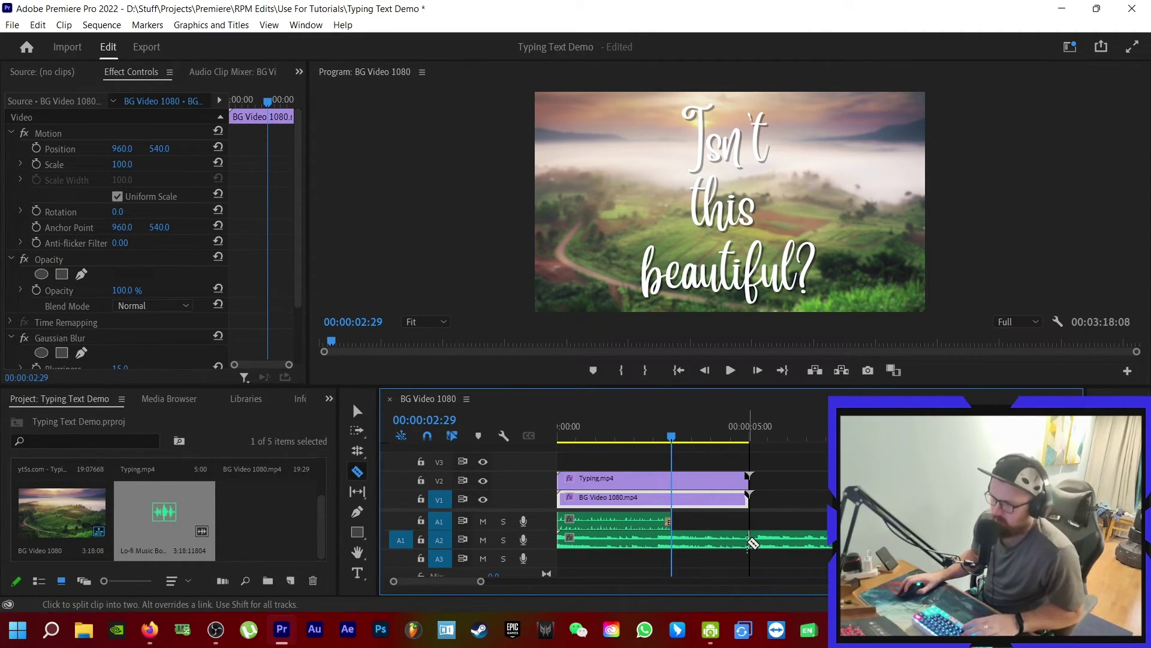
{"action": "key", "text": "v"}
{"action": "left_click", "coordinate": [784, 542]}
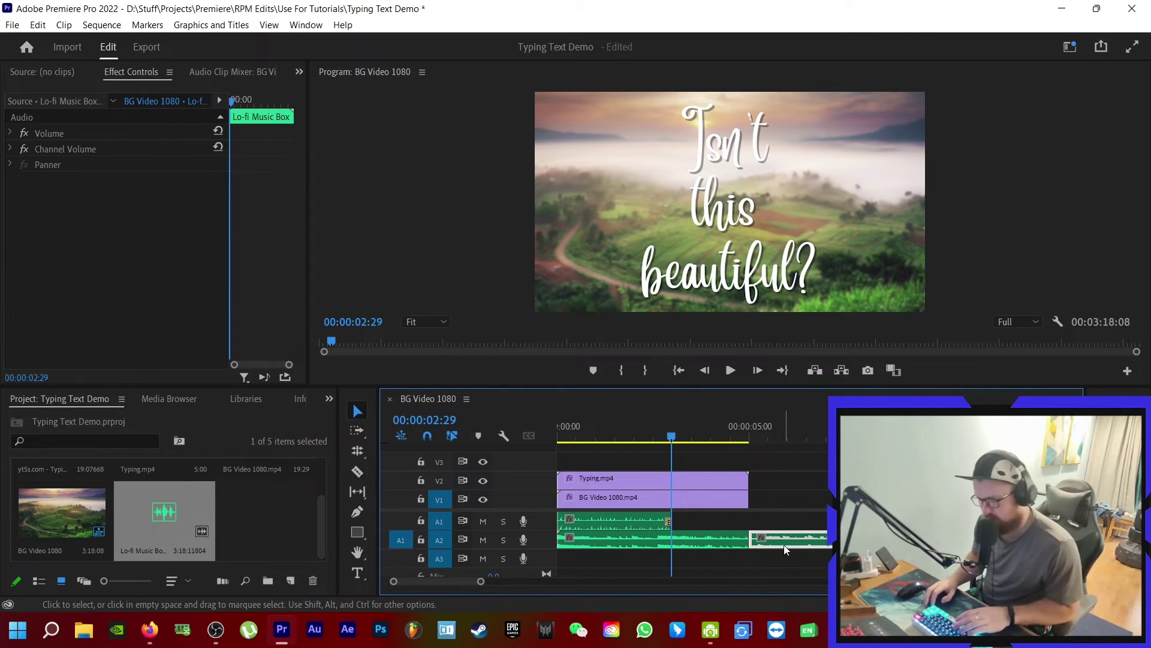
{"action": "key", "text": "Delete"}
Step: Play the sequence from the start to hear the music with the clips
{"action": "left_click_drag", "start_coordinate": [671, 434], "coordinate": [553, 434]}
{"action": "left_click", "coordinate": [744, 497]}
{"action": "key", "text": "space"}
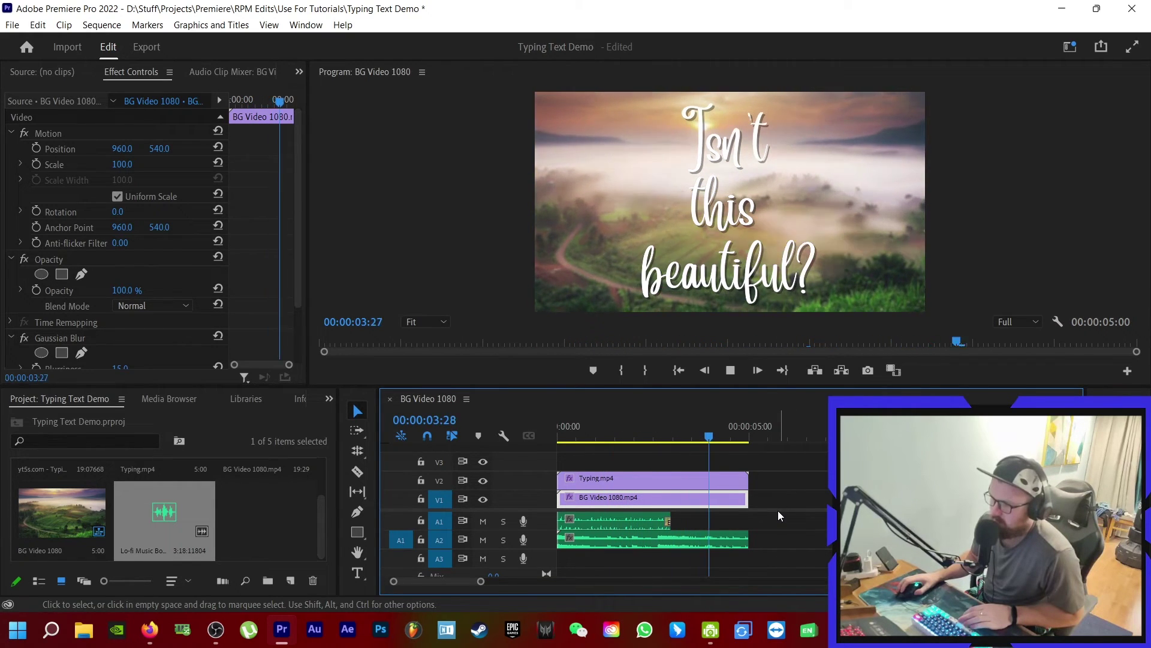
{"action": "key", "text": "space"}
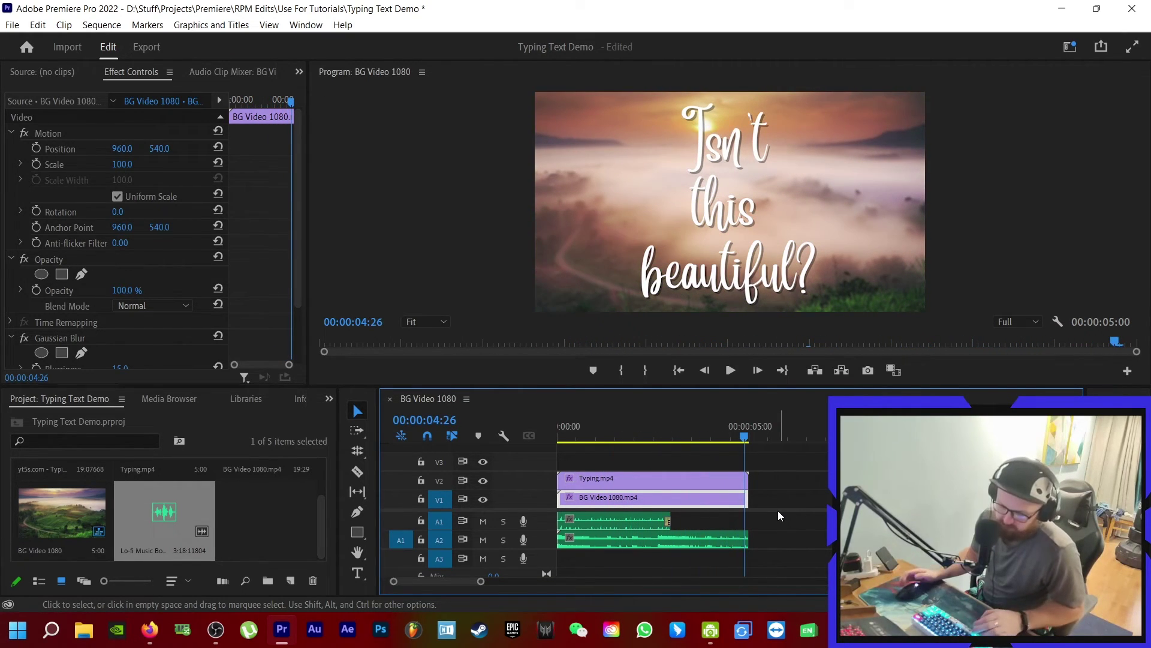